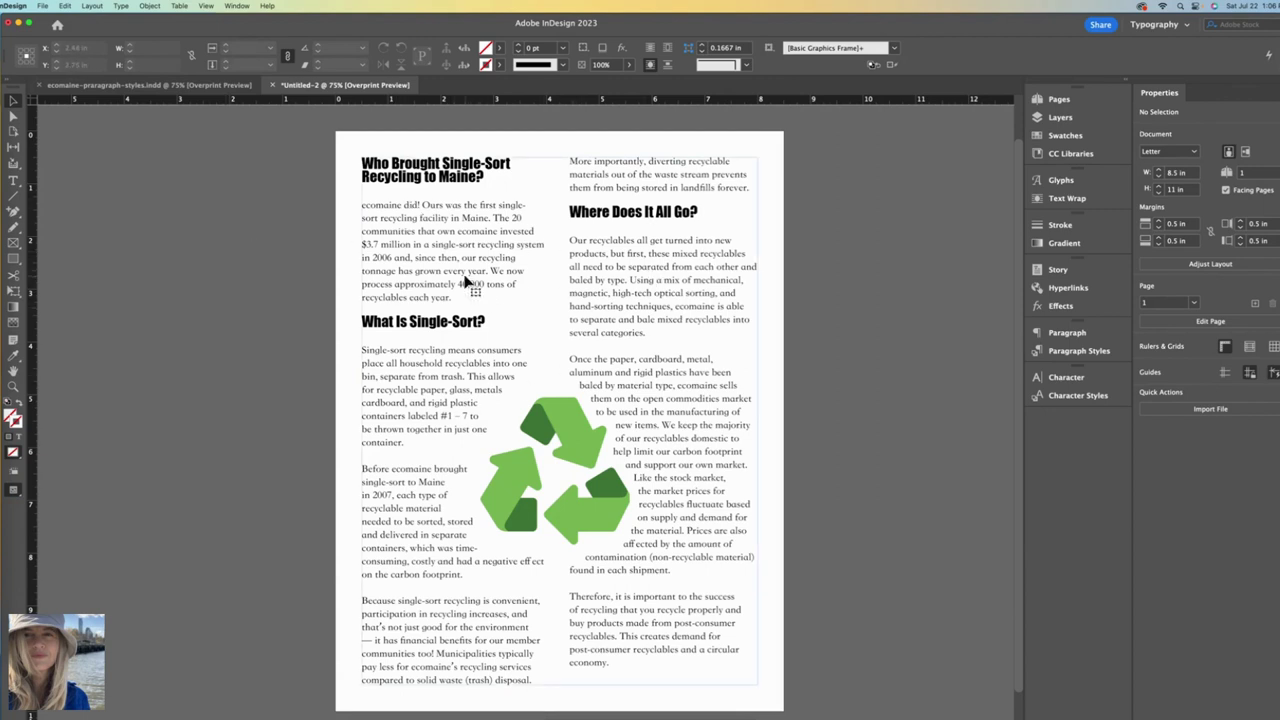
- Expand the Character Styles panel, which lists only the default [None] style
{"action": "left_click", "coordinate": [1064, 402]}
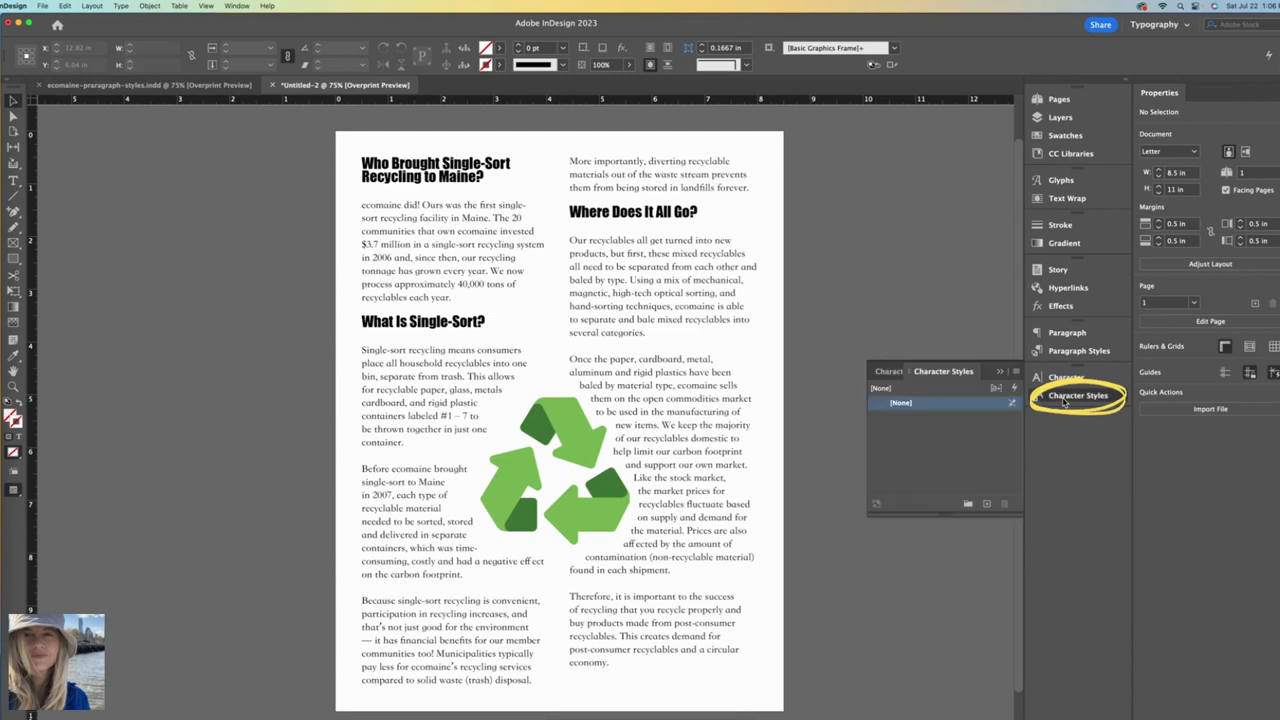
- Open the Character panel via Window > Type & Tables and add Character Style 1
{"action": "left_click", "coordinate": [234, 7]}
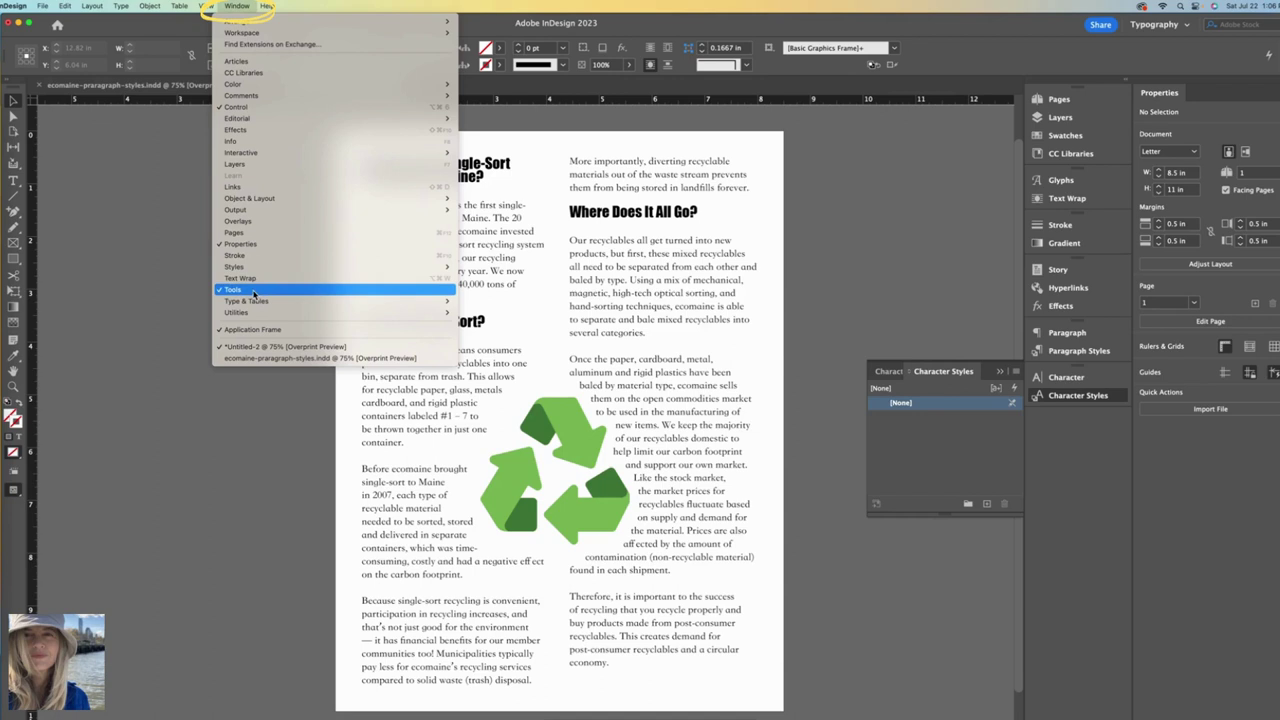
{"action": "mouse_move", "coordinate": [254, 301]}
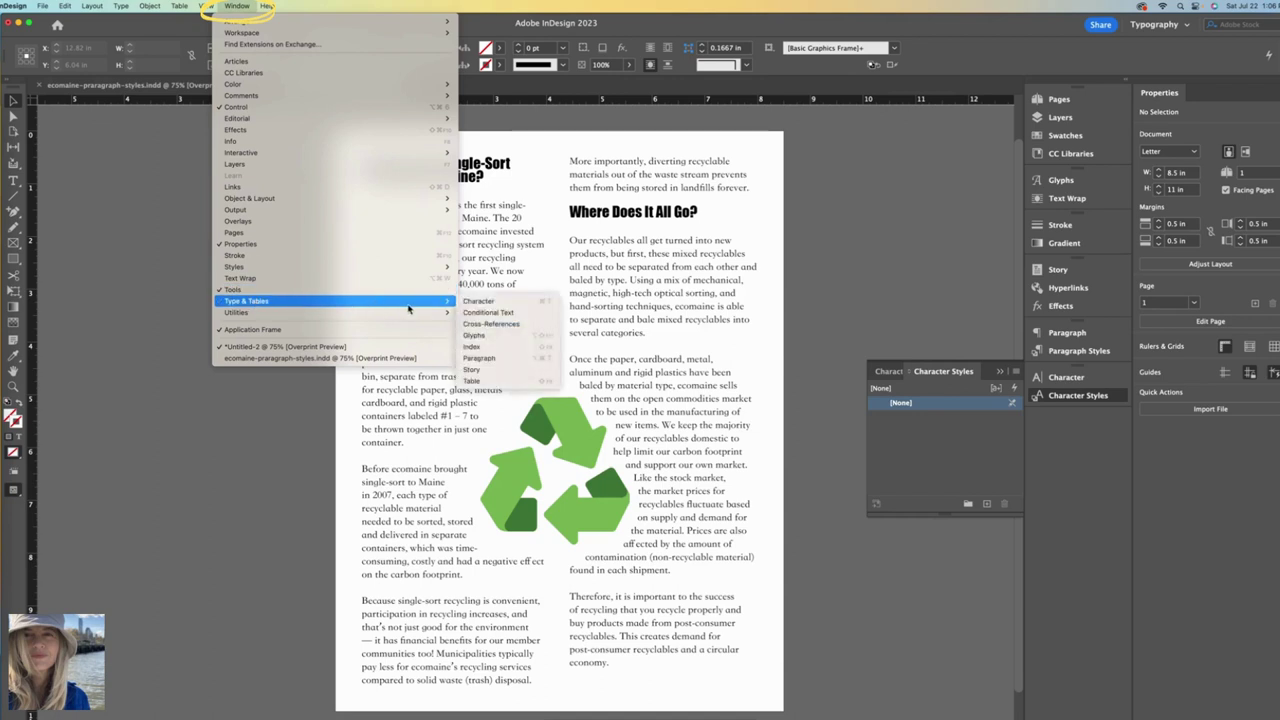
{"action": "left_click", "coordinate": [478, 302]}
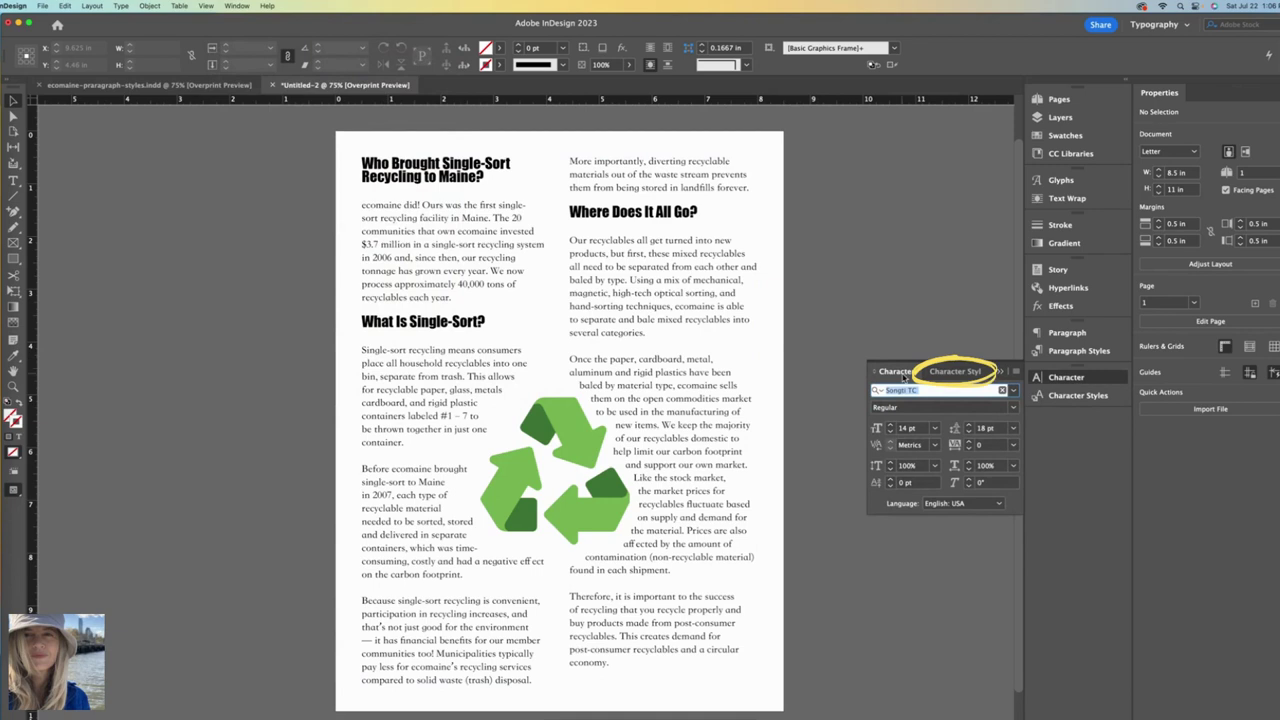
{"action": "left_click", "coordinate": [950, 375]}
{"action": "left_click", "coordinate": [986, 506]}
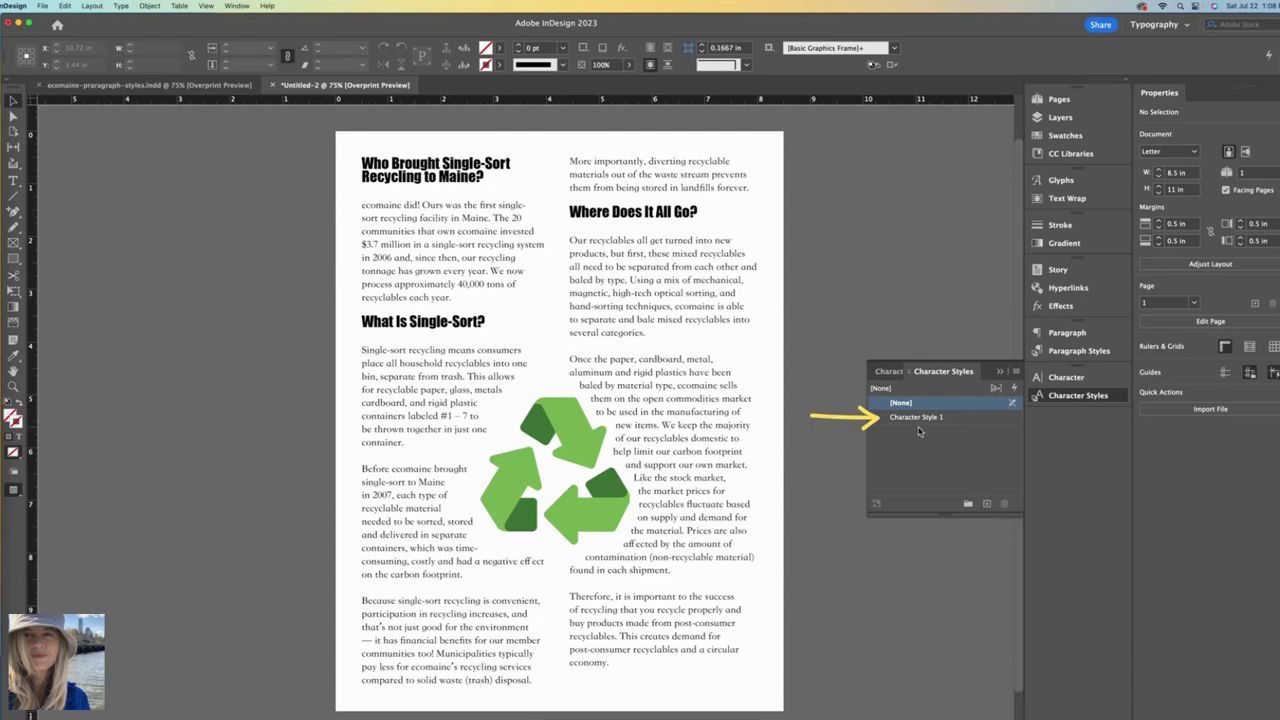
- Rename Character Style 1 to 'eco' and set its font to Arial Regular
{"action": "double_click", "coordinate": [967, 418]}
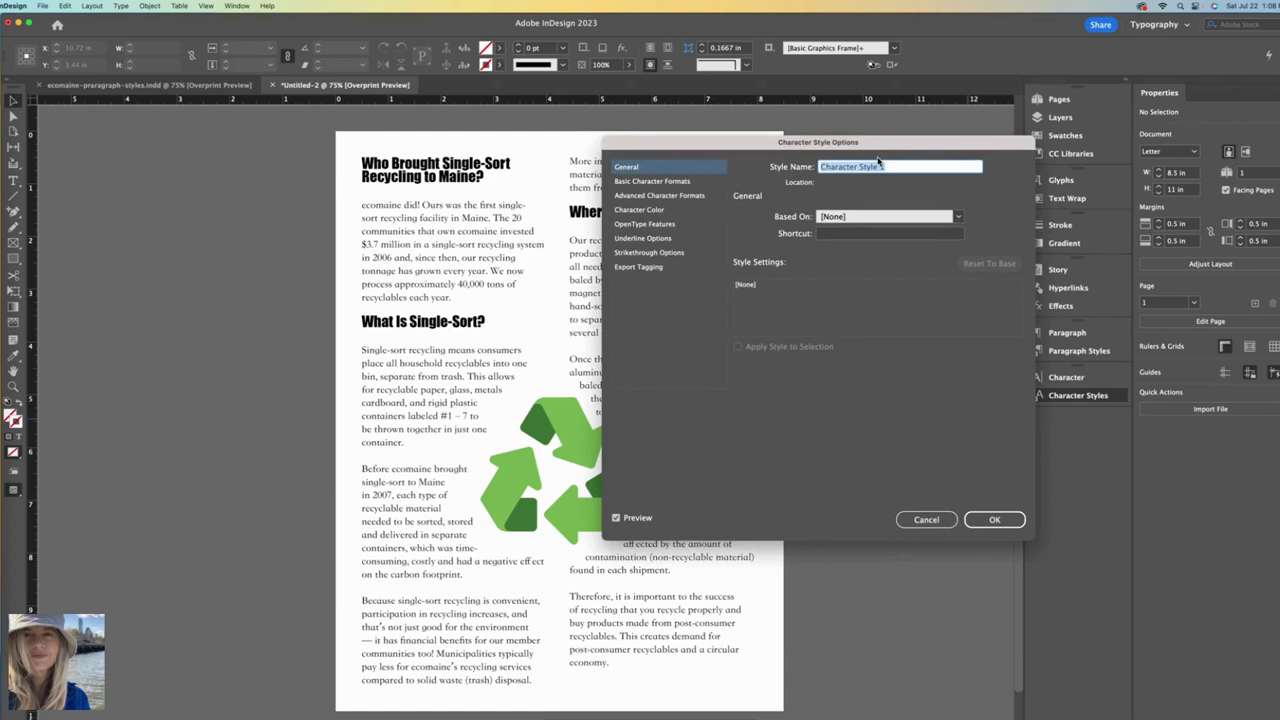
{"action": "type", "text": "eco"}
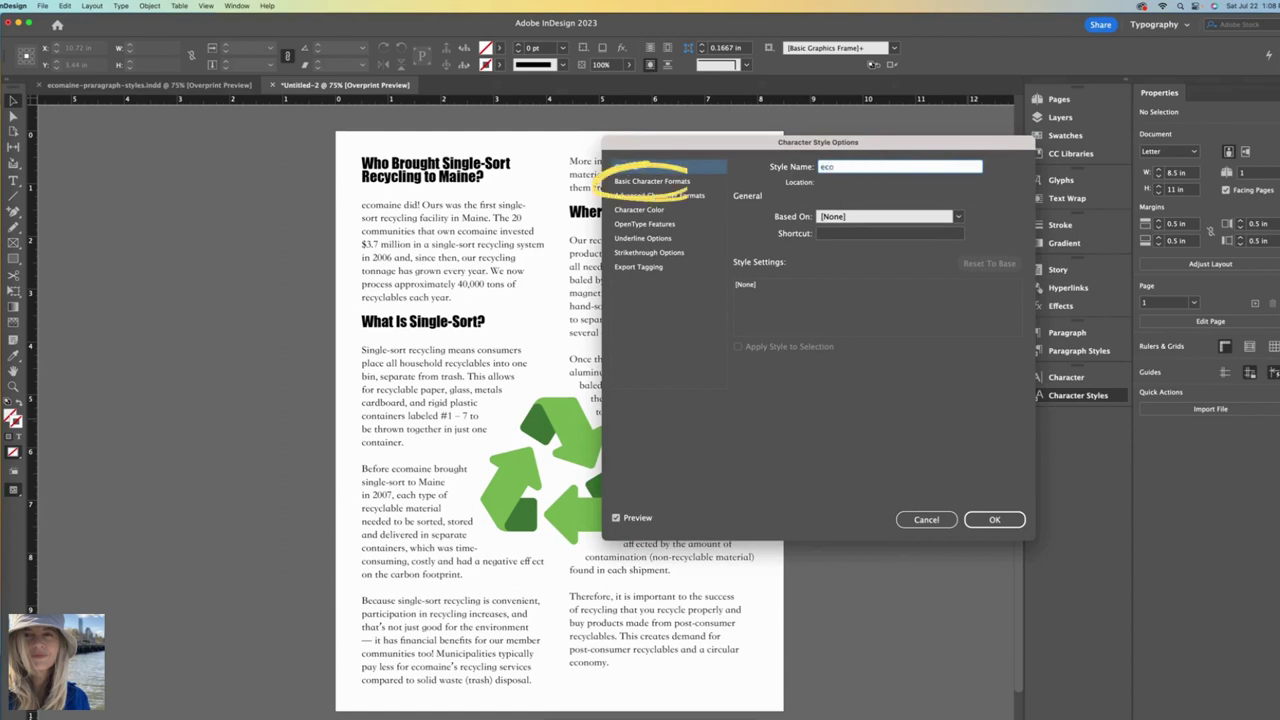
{"action": "left_click", "coordinate": [650, 183]}
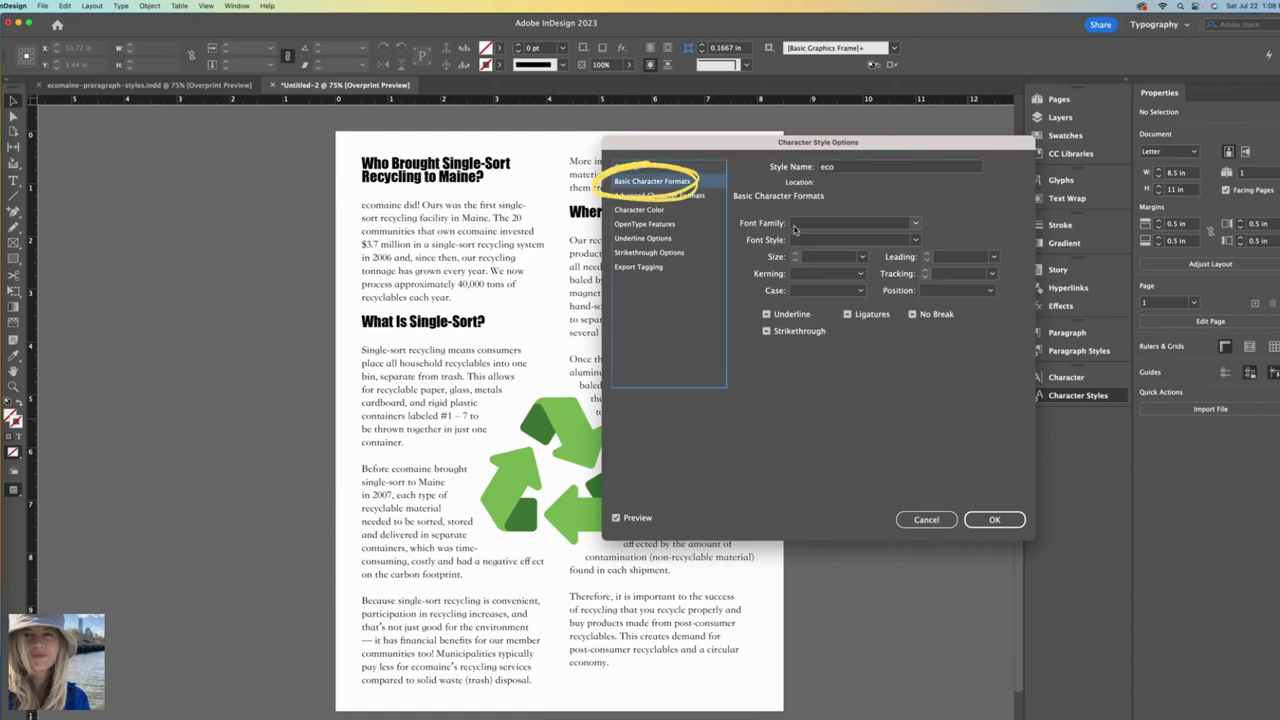
{"action": "left_click", "coordinate": [905, 225]}
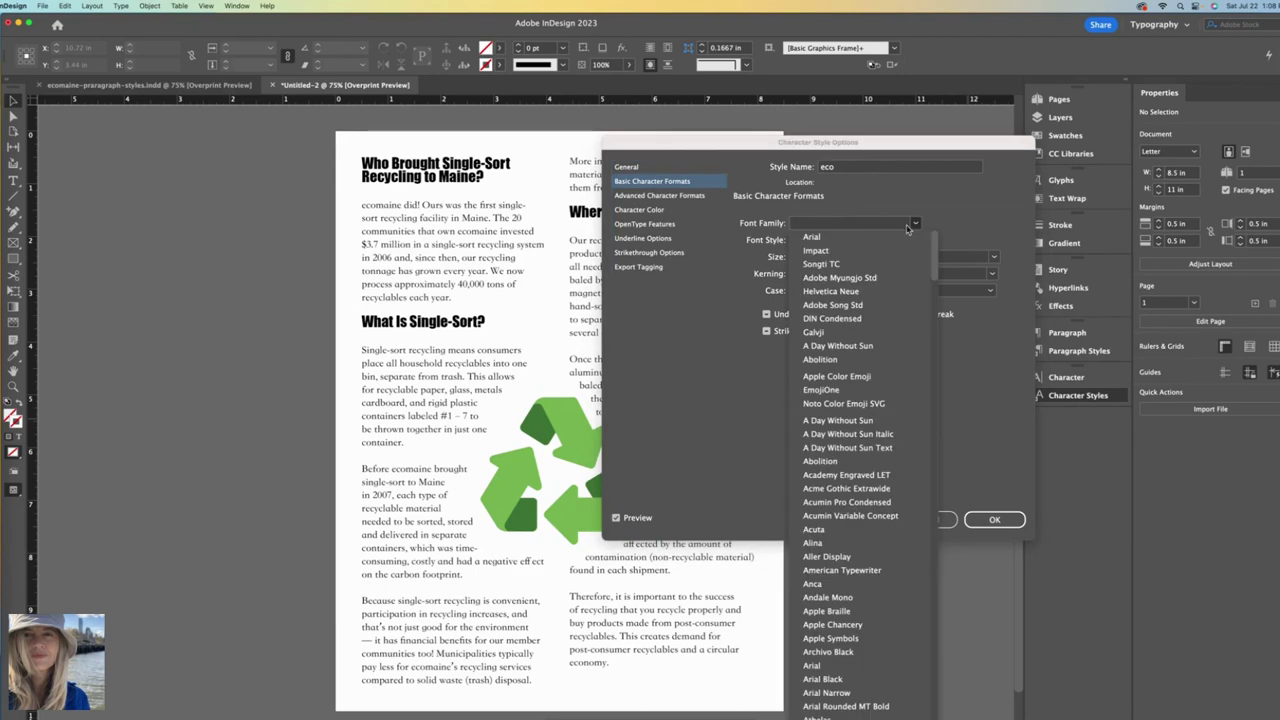
{"action": "left_click", "coordinate": [843, 241]}
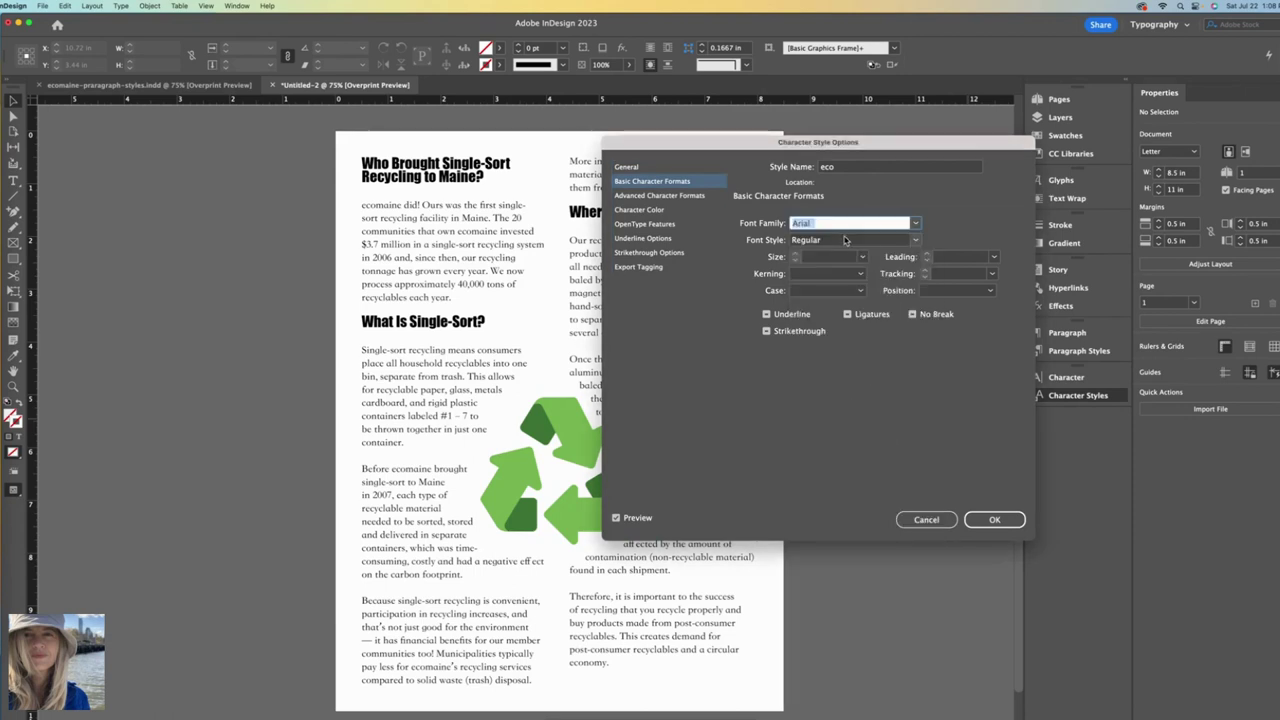
- Set the eco style's size to 22 pt and tracking to 25
{"action": "left_click", "coordinate": [862, 257]}
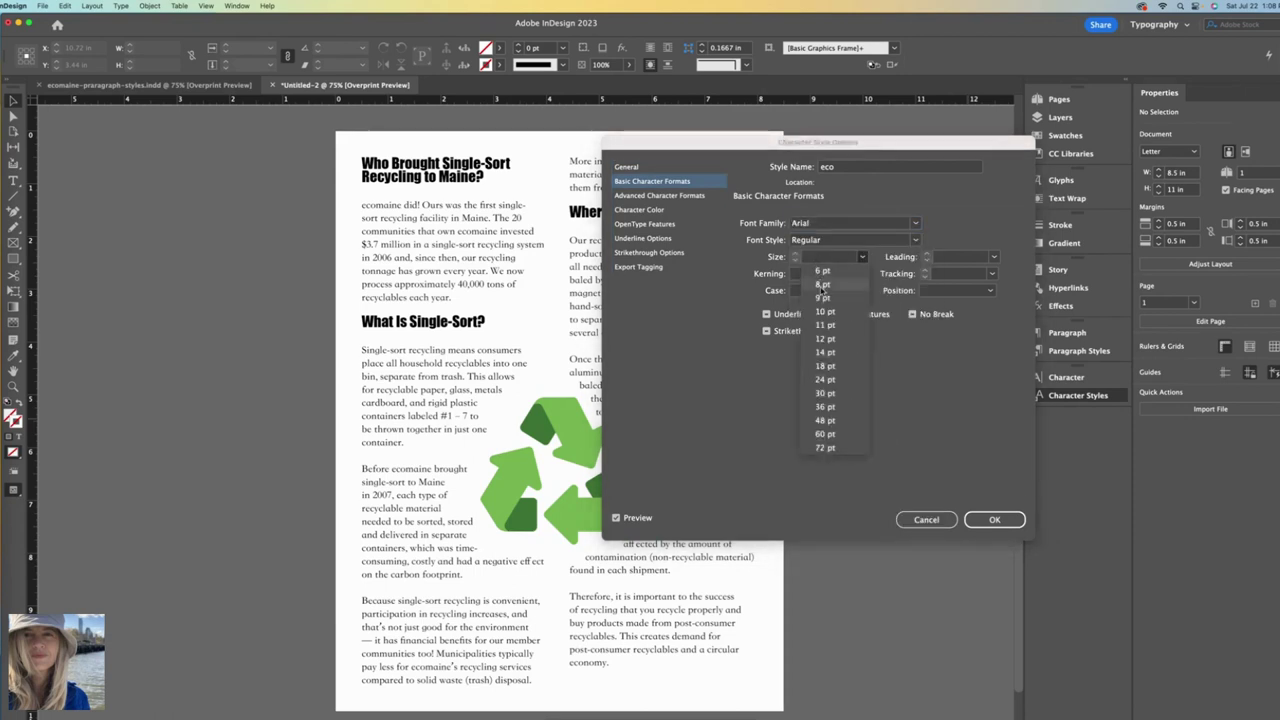
{"action": "left_click", "coordinate": [825, 379]}
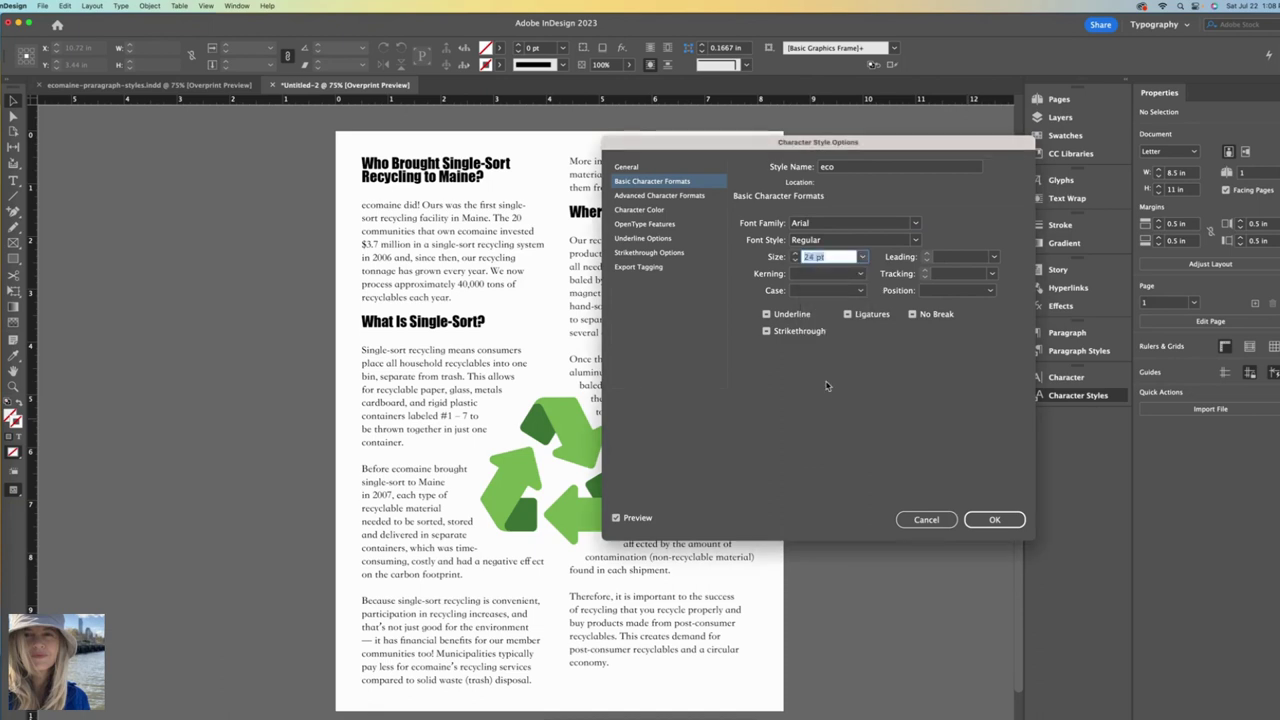
{"action": "left_click", "coordinate": [796, 262]}
{"action": "left_click", "coordinate": [962, 274]}
{"action": "left_click", "coordinate": [992, 274]}
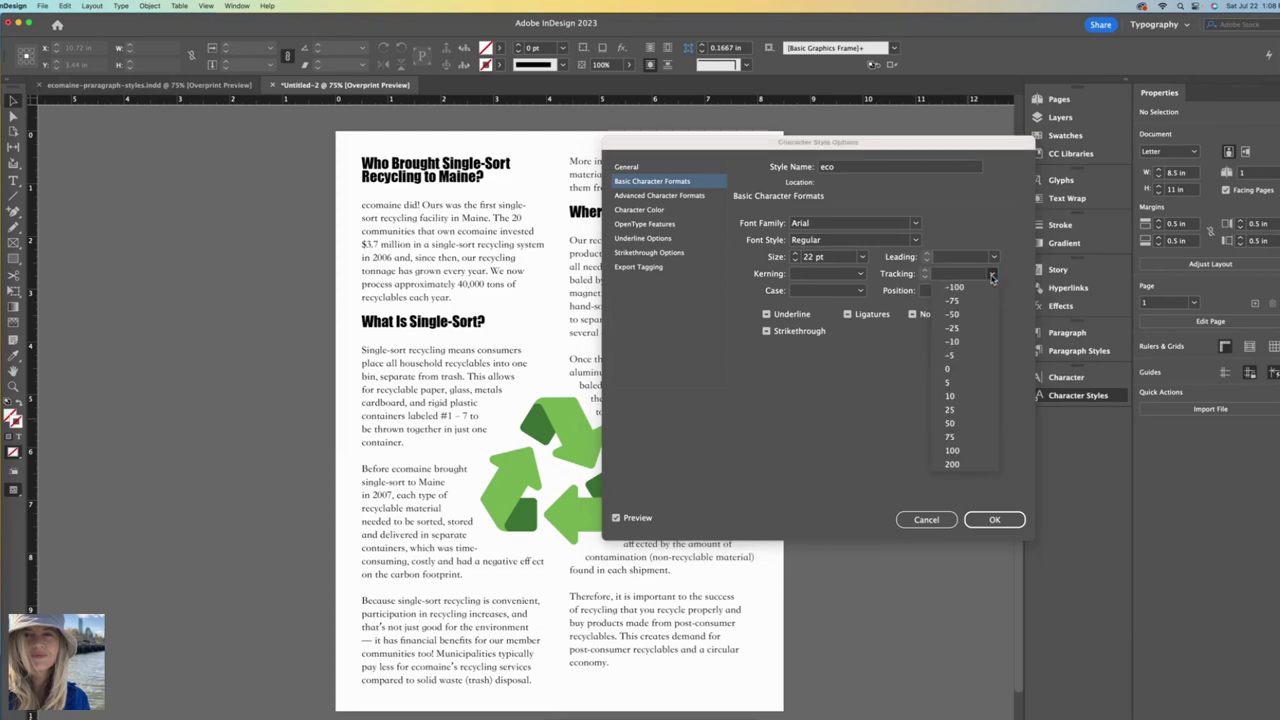
{"action": "left_click", "coordinate": [952, 410]}
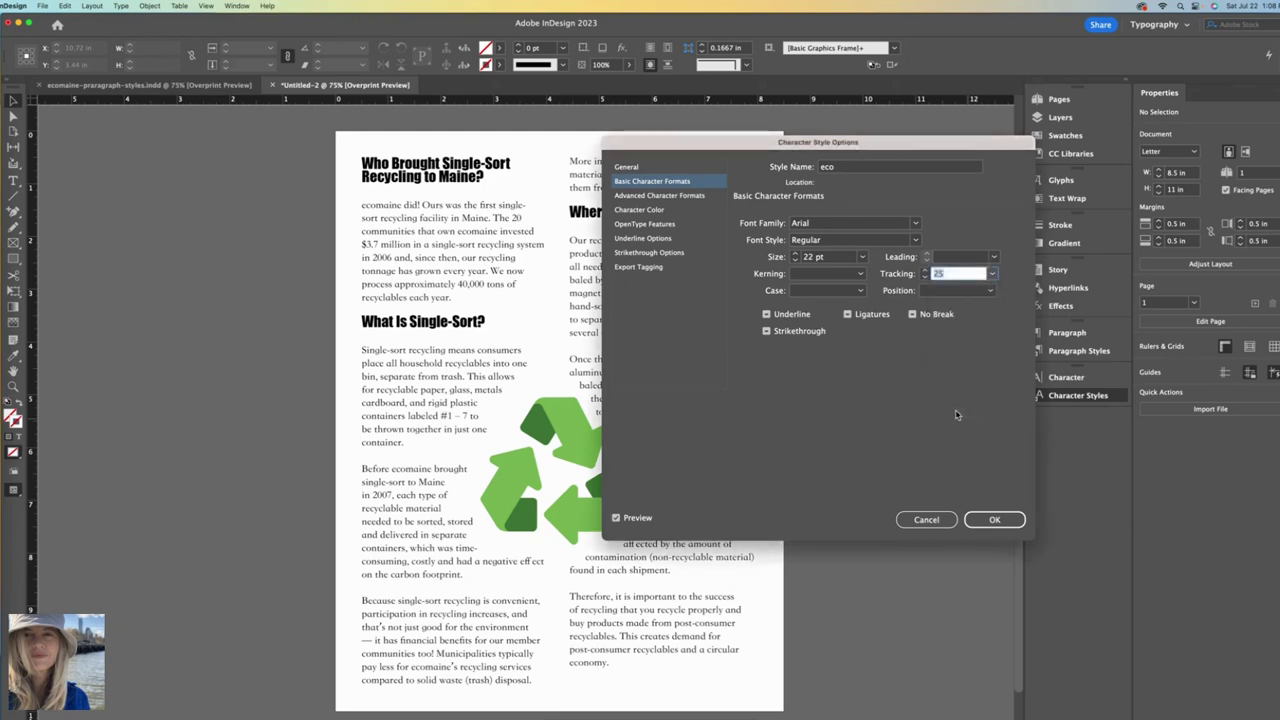
{"action": "left_click", "coordinate": [636, 211]}
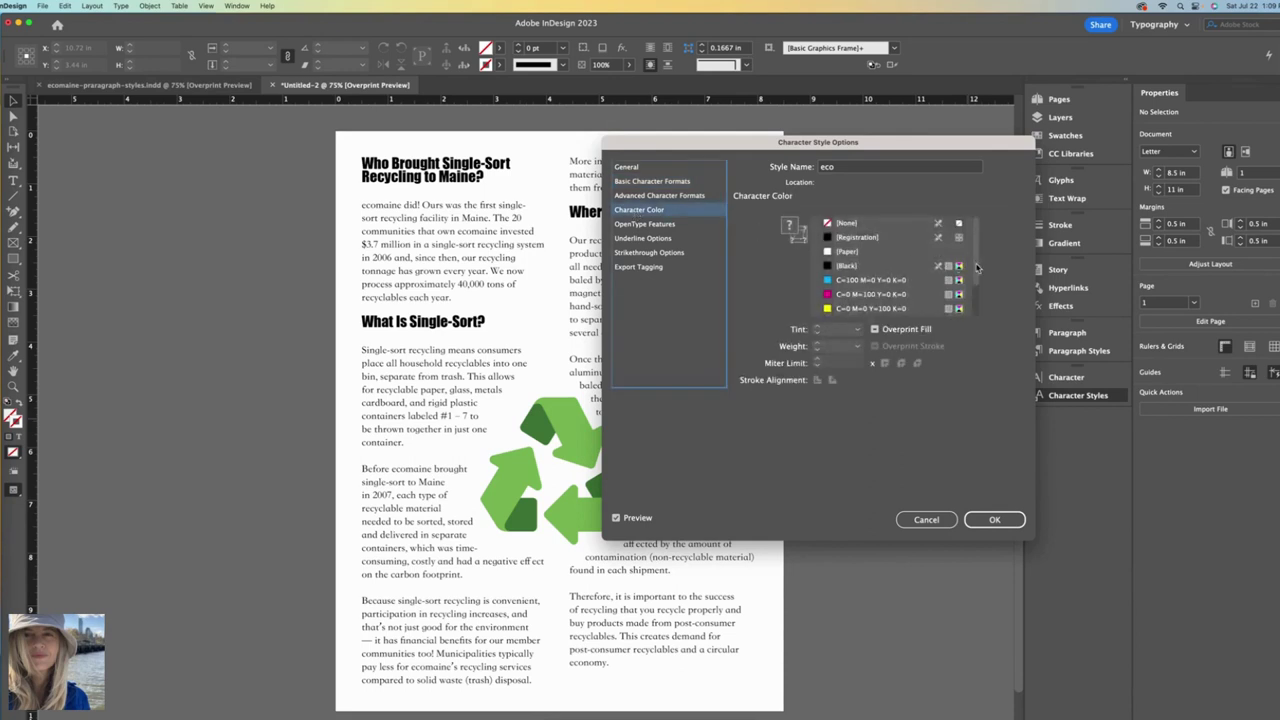
- Give the eco style the green C=75 M=5 Y=100 K=0 colour and save it
{"action": "scroll", "coordinate": [977, 265], "scroll_direction": "down", "scroll_amount": 3}
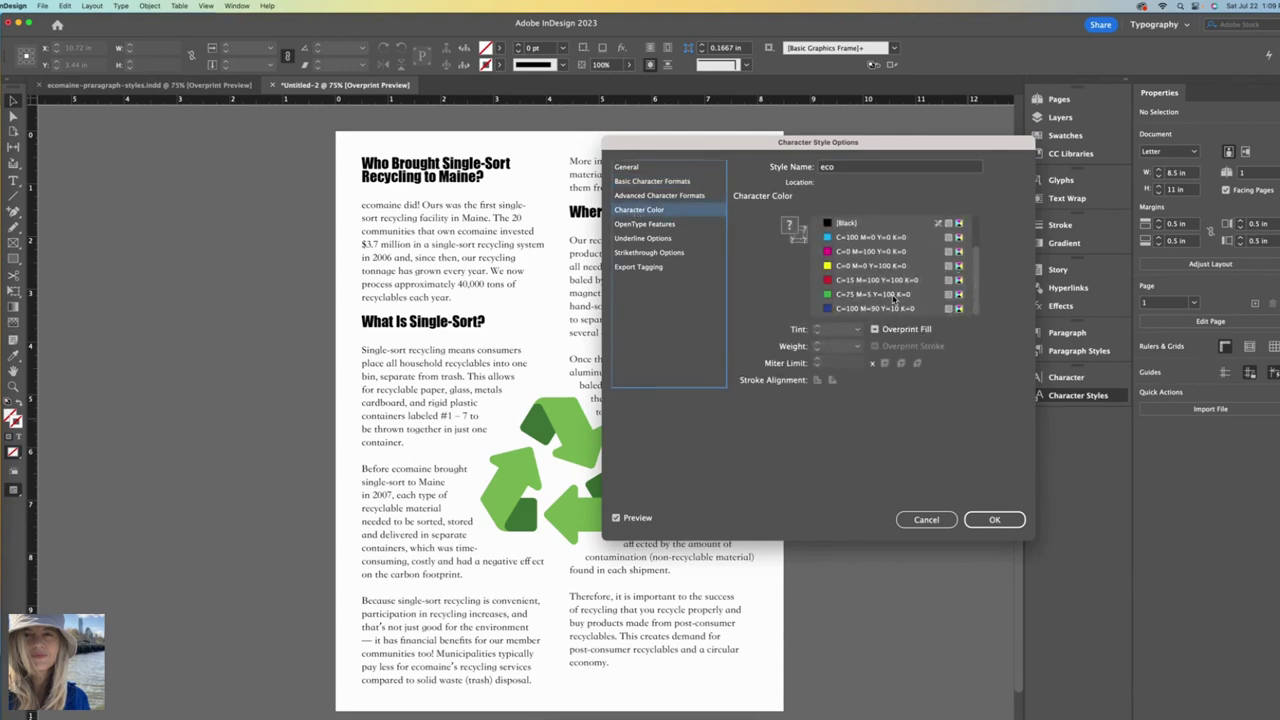
{"action": "left_click", "coordinate": [893, 296]}
{"action": "left_click", "coordinate": [995, 520]}
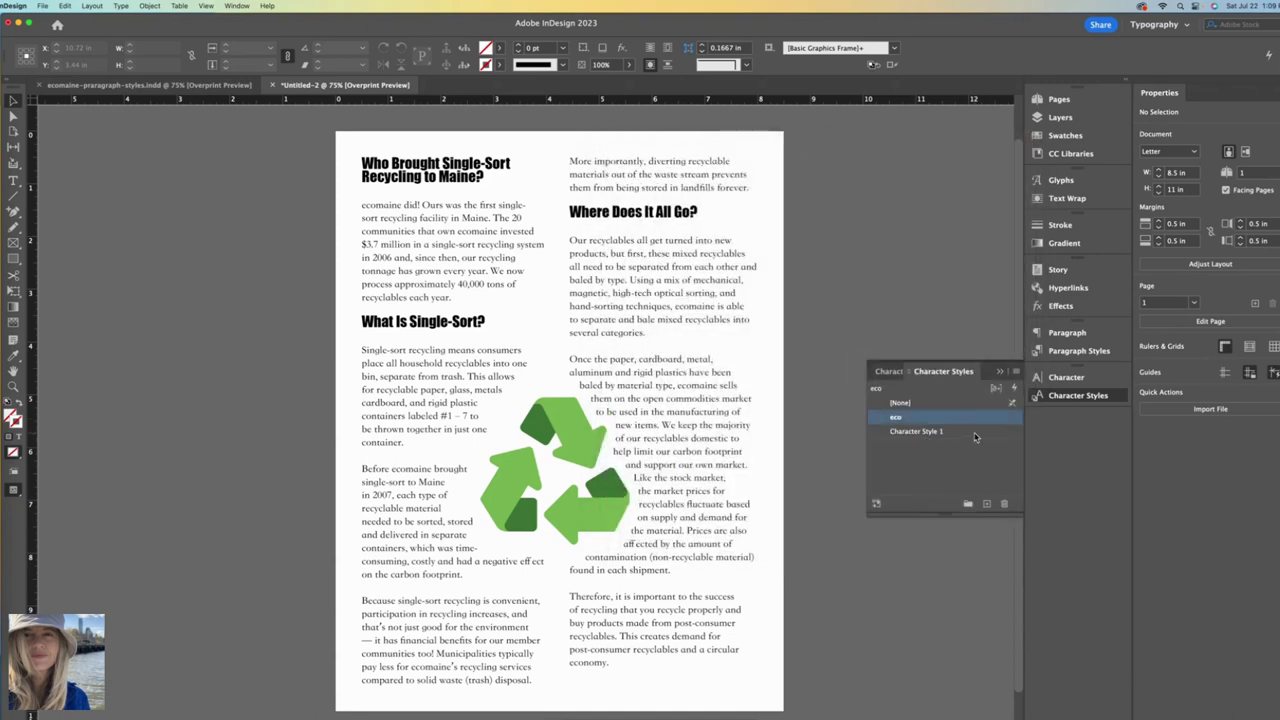
- Rename the second style 'maine' and set its character colour to [Black]
{"action": "double_click", "coordinate": [975, 433]}
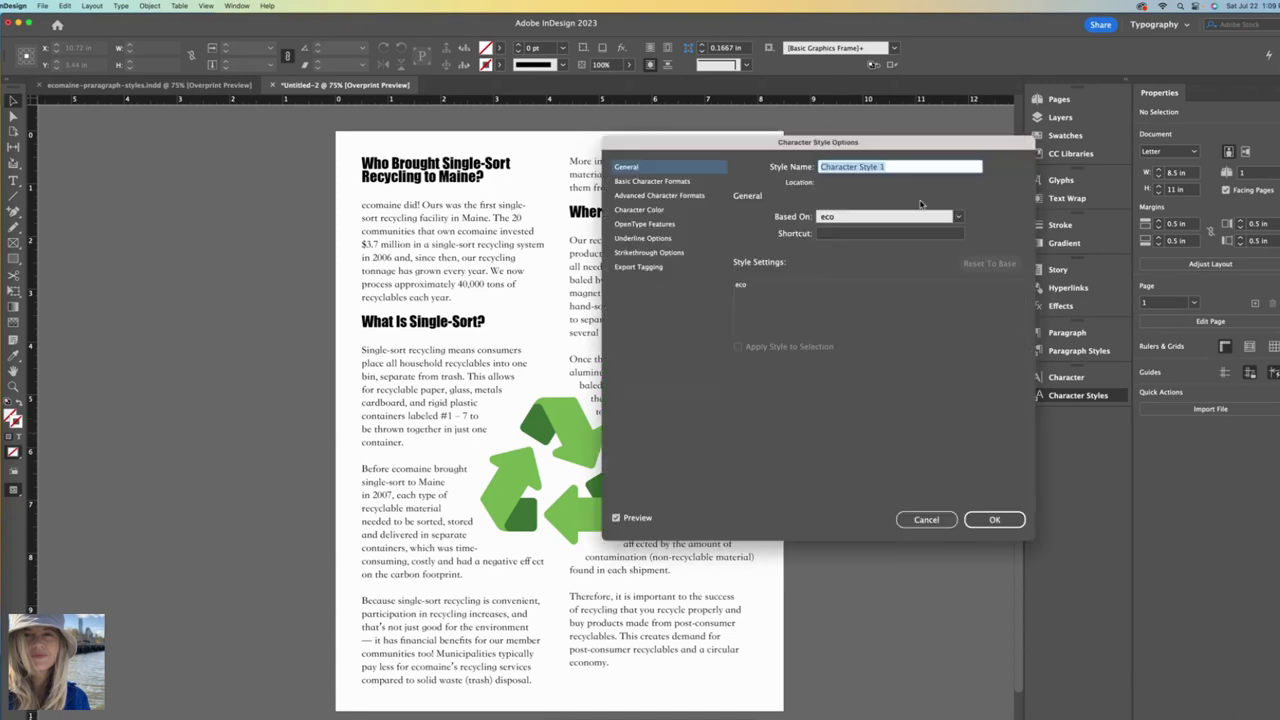
{"action": "type", "text": "maine"}
{"action": "left_click", "coordinate": [652, 181]}
{"action": "left_click", "coordinate": [640, 210]}
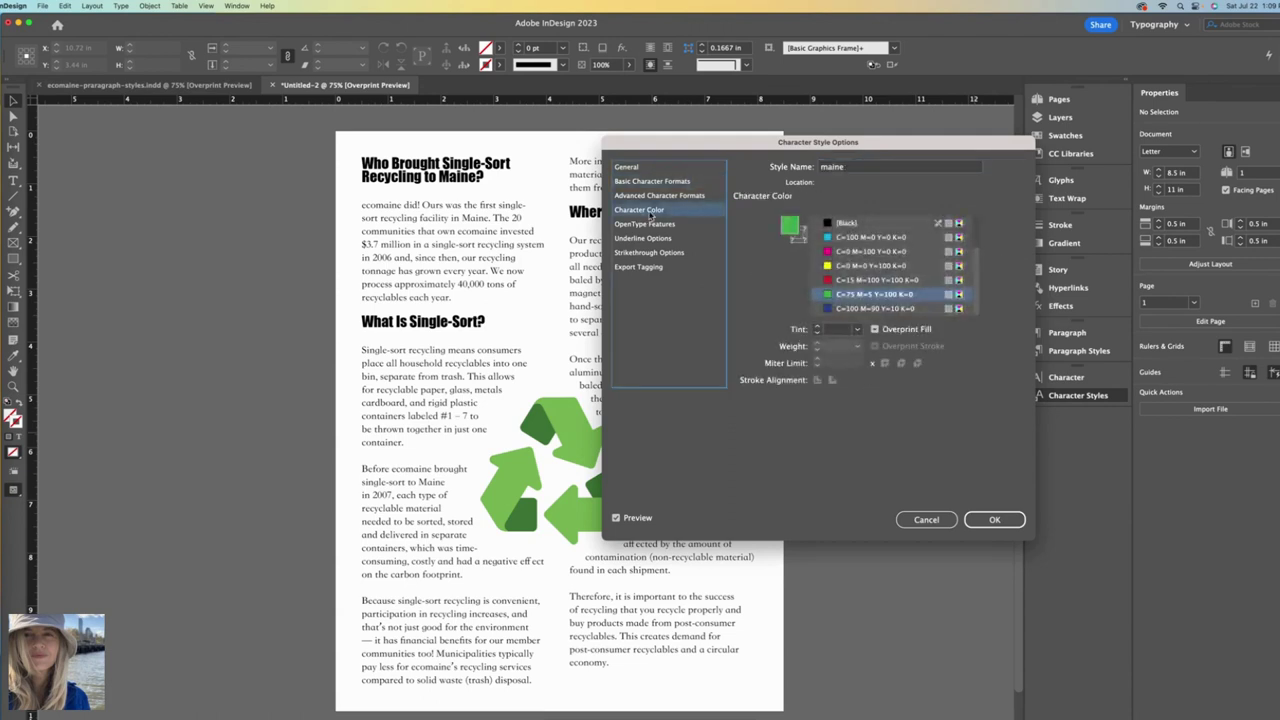
{"action": "left_click", "coordinate": [882, 224]}
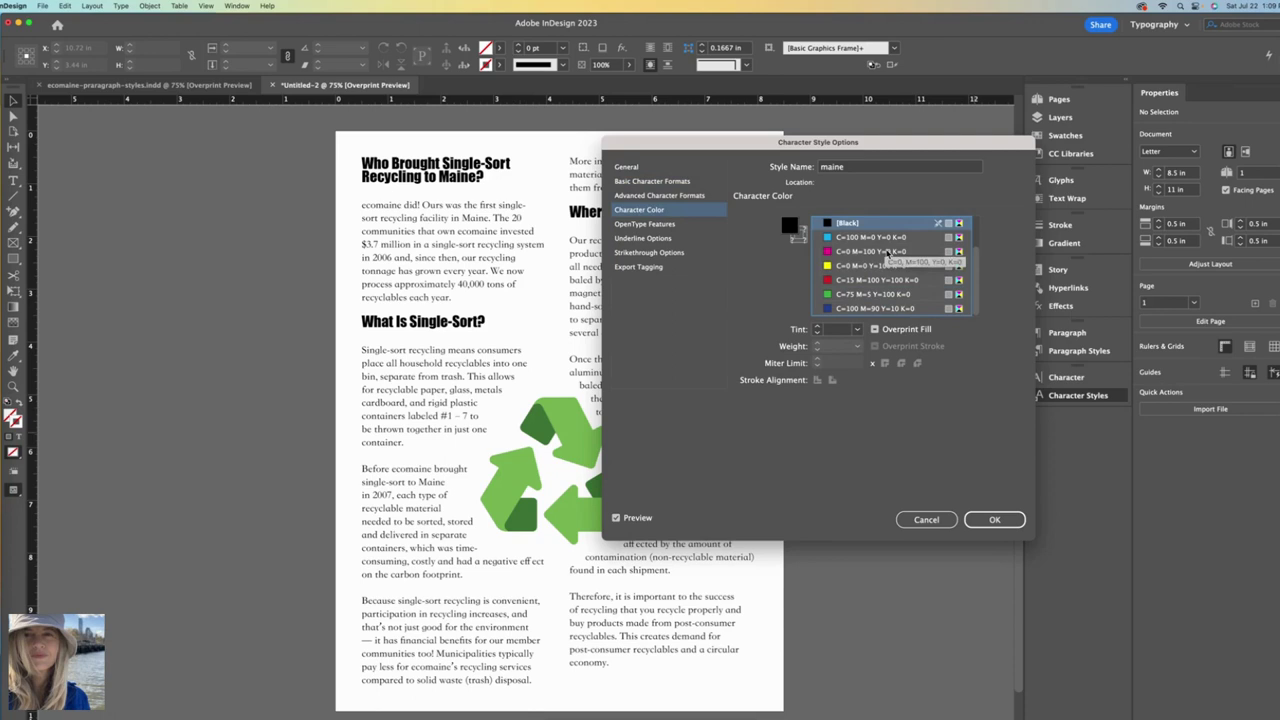
{"action": "left_click", "coordinate": [985, 524]}
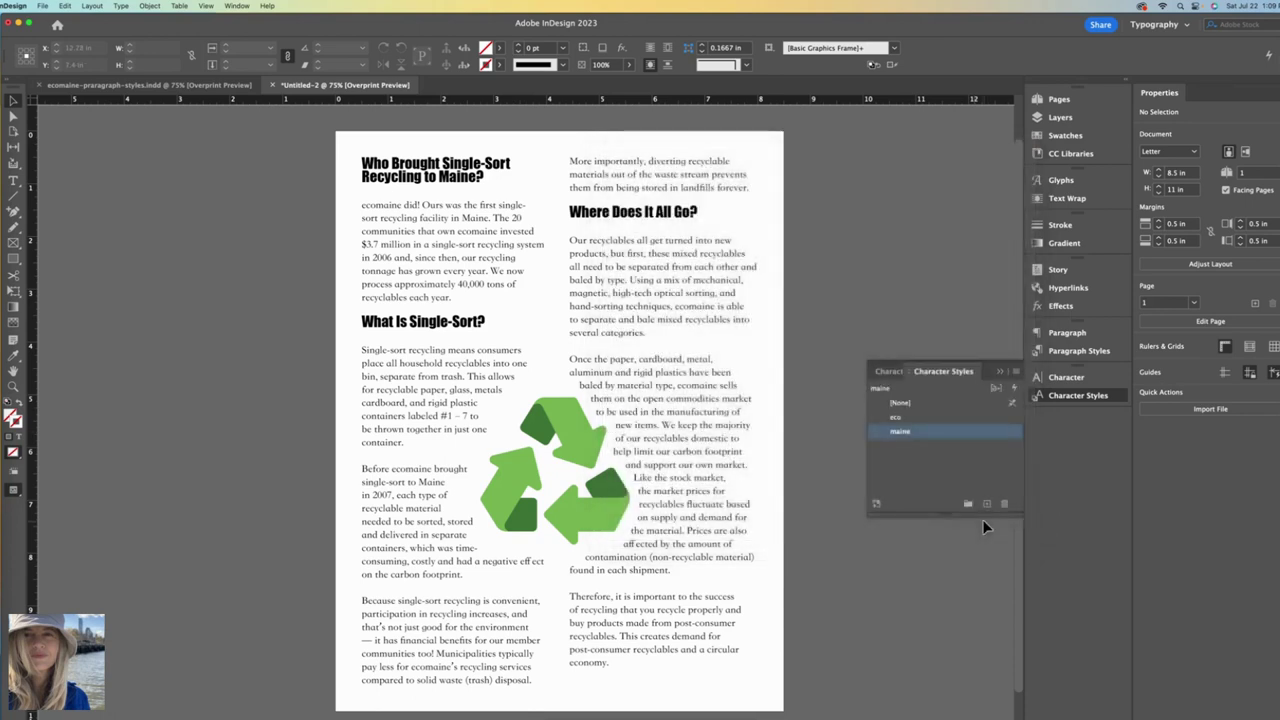
- Apply the eco style to 'eco' and the maine style to 'maine' in the first ecomaine
{"action": "double_click", "coordinate": [397, 218]}
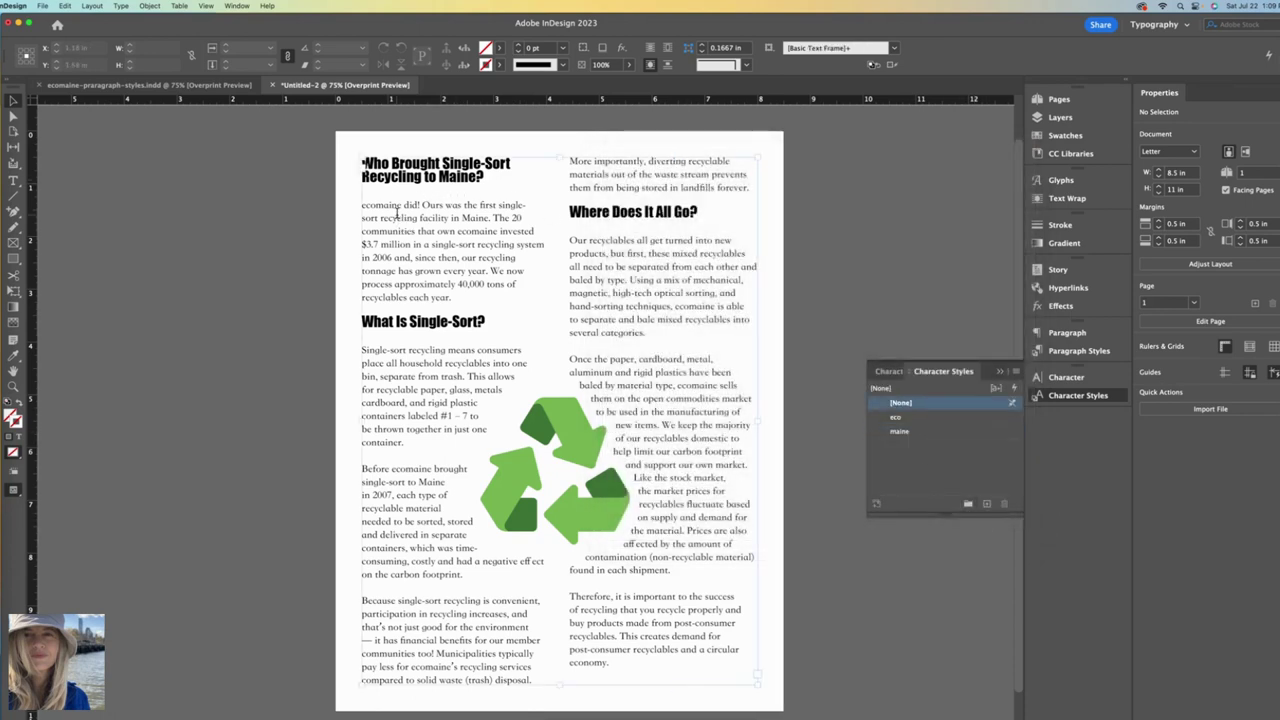
{"action": "left_click_drag", "start_coordinate": [375, 205], "coordinate": [362, 205]}
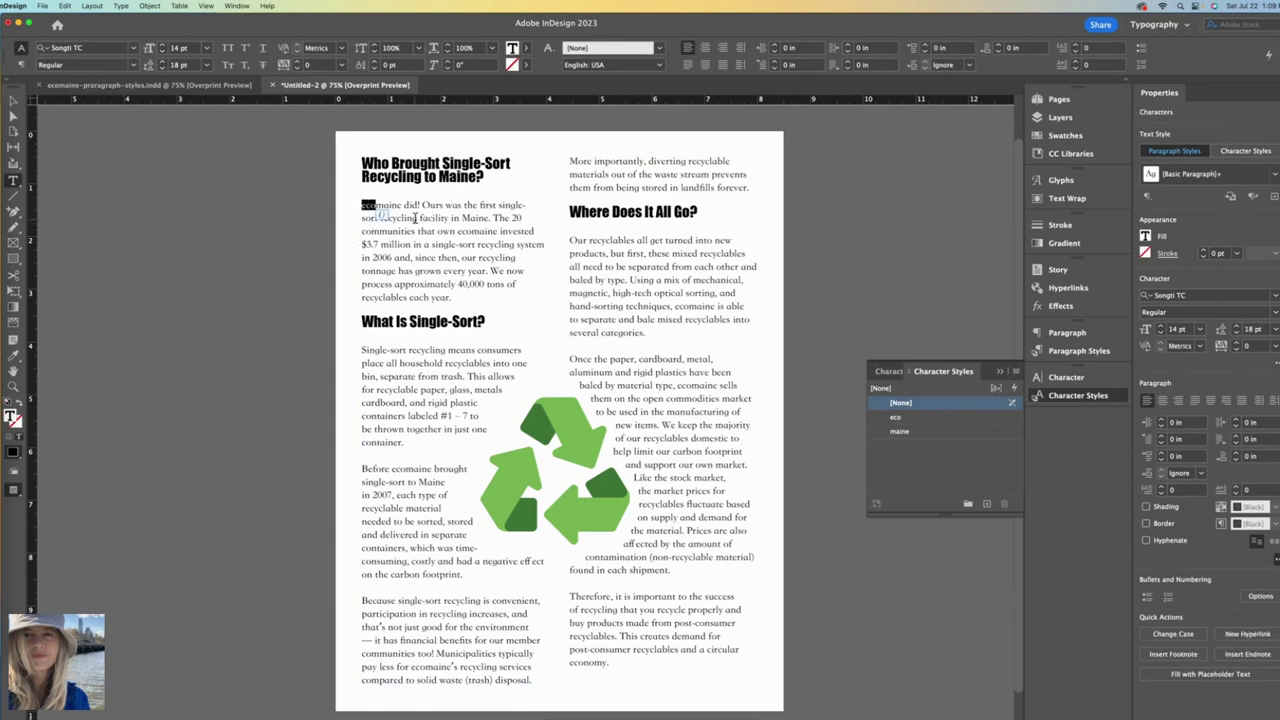
{"action": "left_click", "coordinate": [957, 419]}
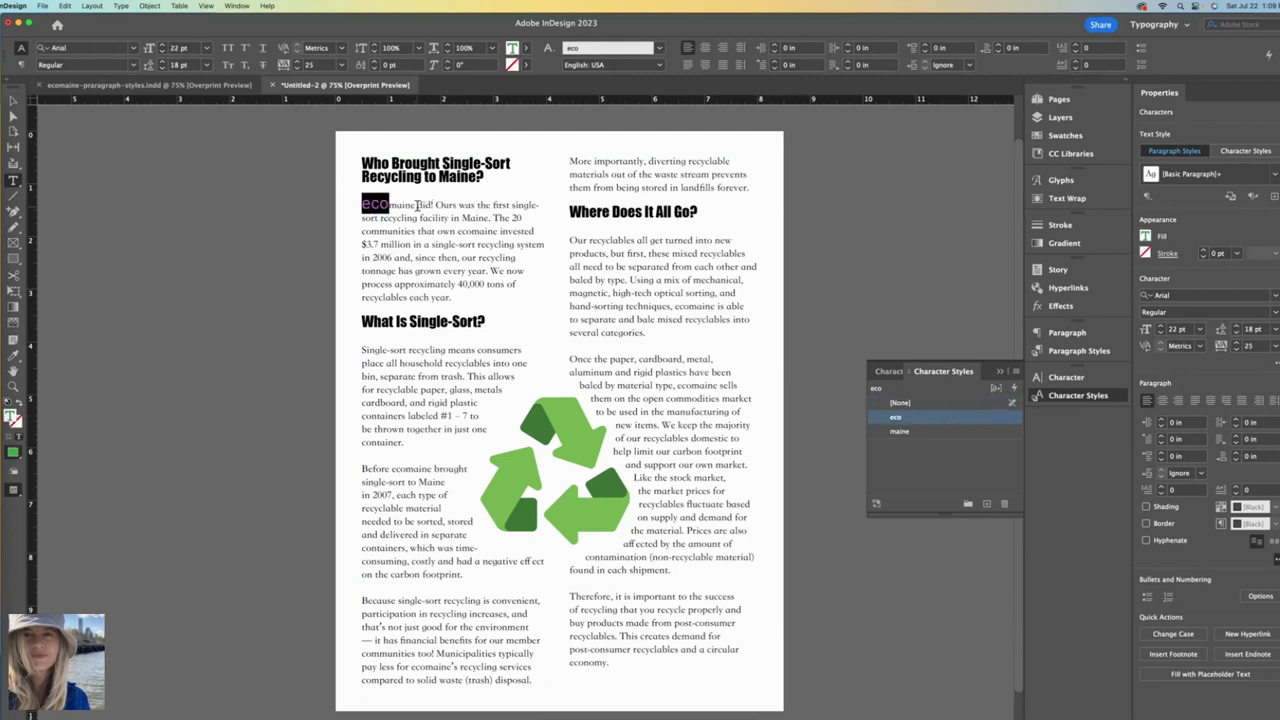
{"action": "left_click_drag", "start_coordinate": [418, 204], "coordinate": [390, 205]}
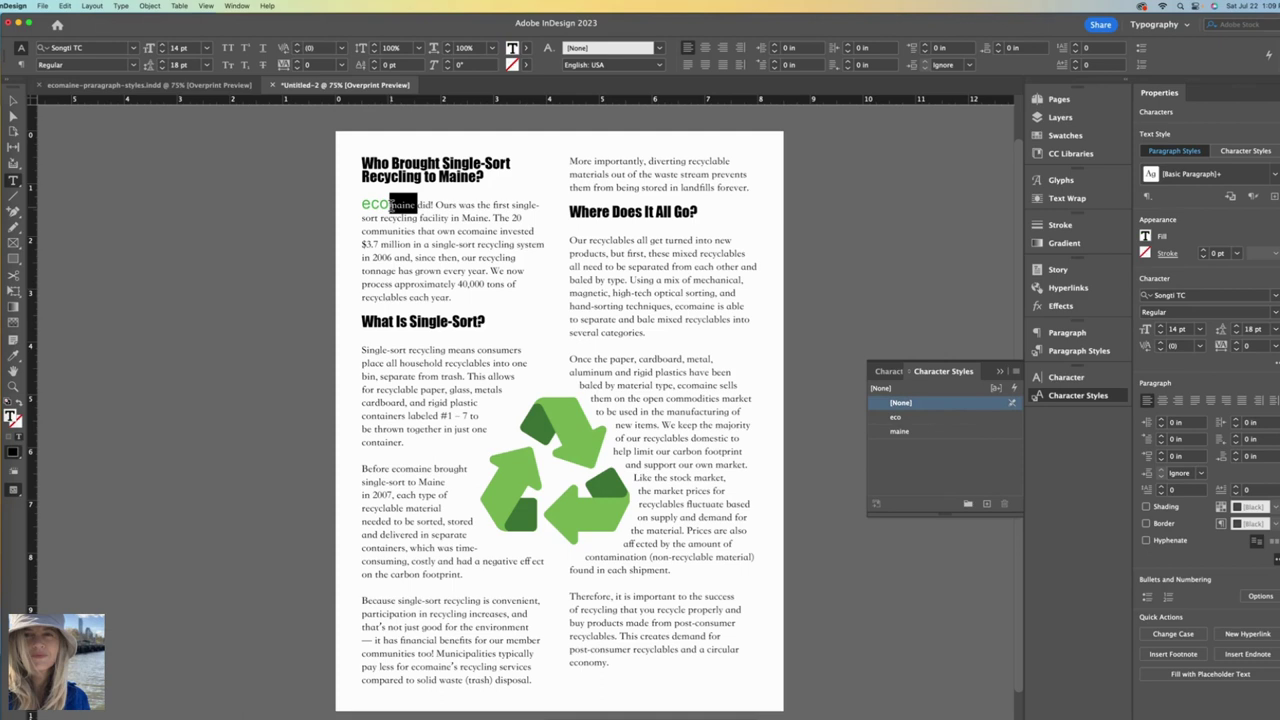
{"action": "left_click", "coordinate": [960, 434]}
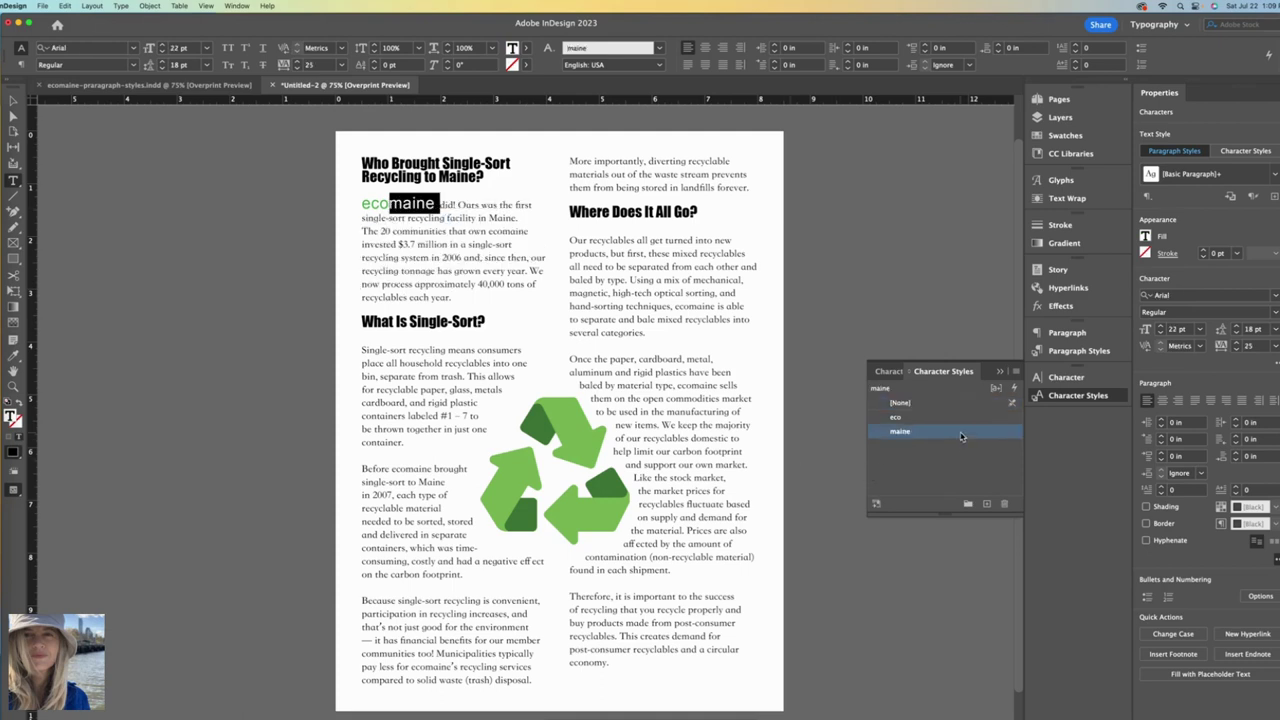
{"action": "left_click", "coordinate": [717, 290]}
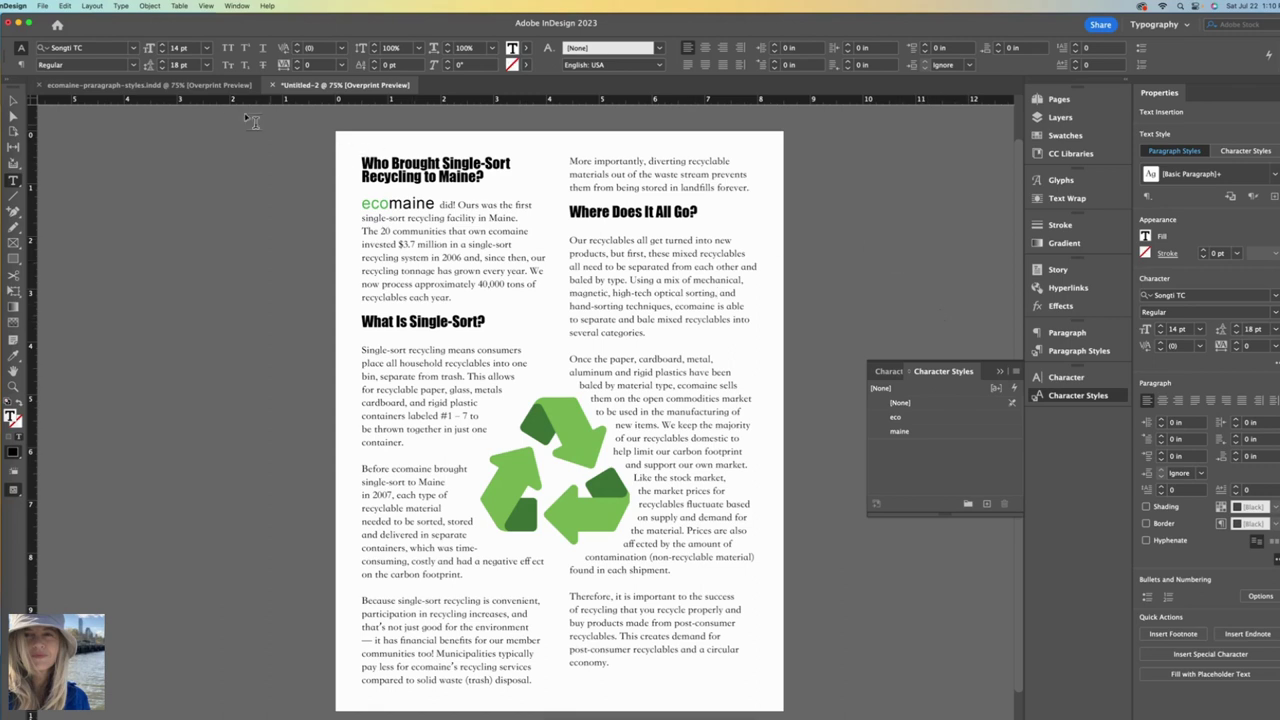
{"action": "left_click", "coordinate": [65, 6]}
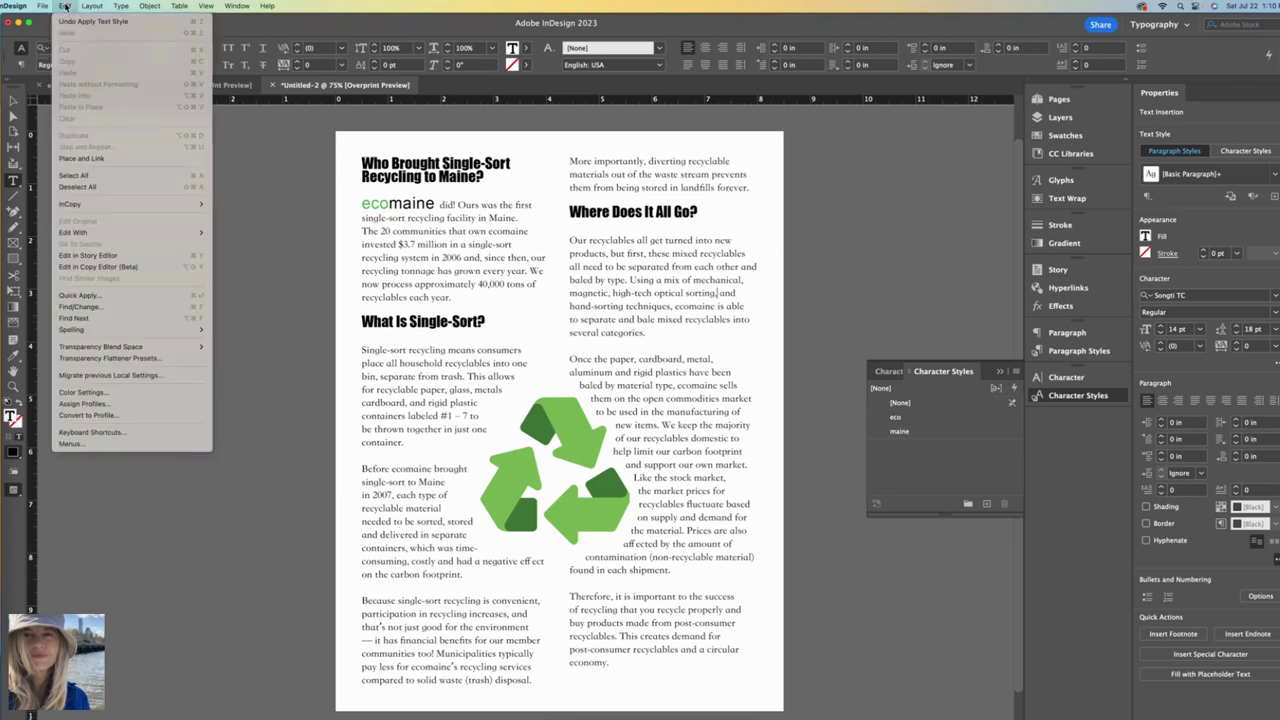
- In Find/Change, set the GREP search to 'eco' with an empty replacement
{"action": "left_click", "coordinate": [131, 305]}
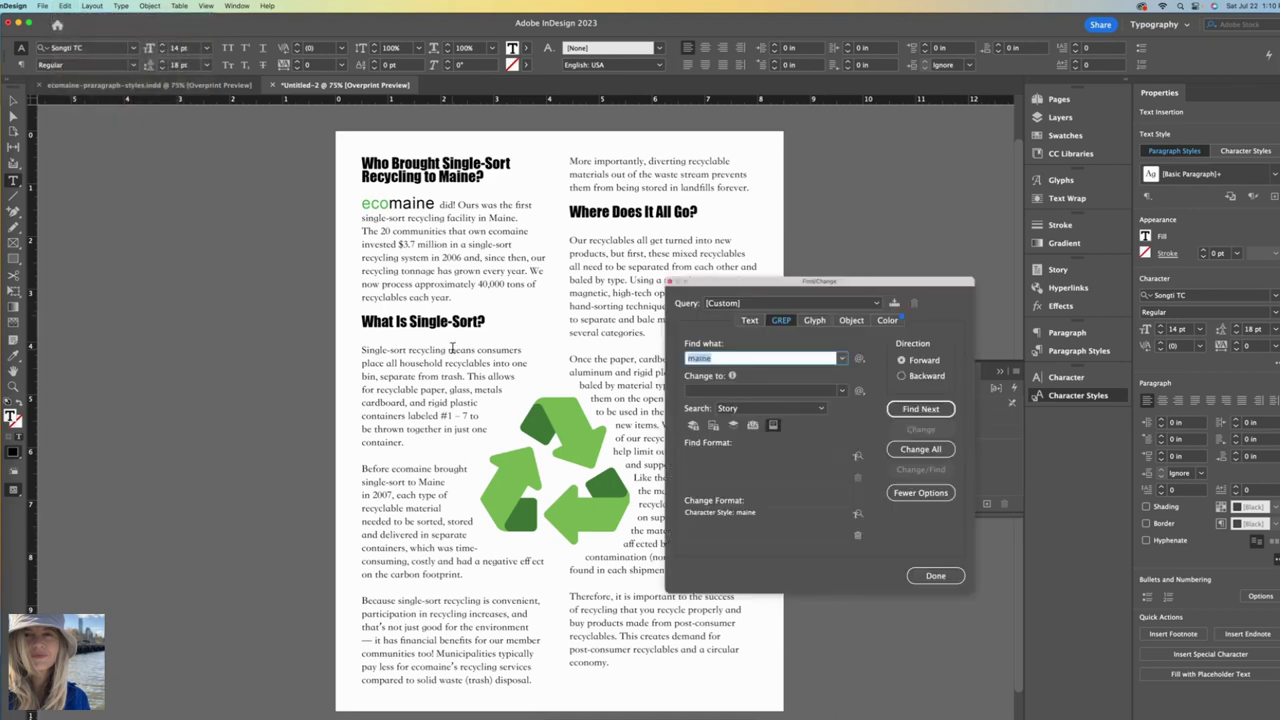
{"action": "left_click_drag", "start_coordinate": [897, 284], "coordinate": [865, 181]}
{"action": "left_click", "coordinate": [690, 257]}
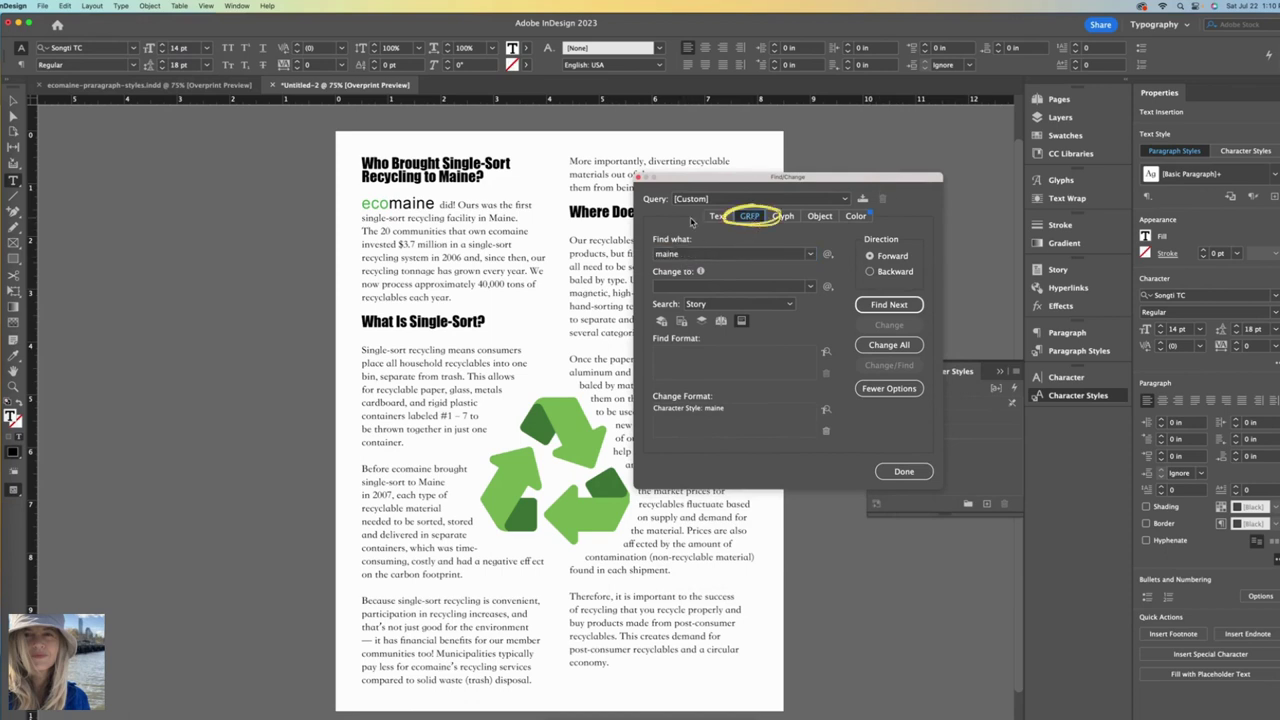
{"action": "left_click", "coordinate": [811, 254]}
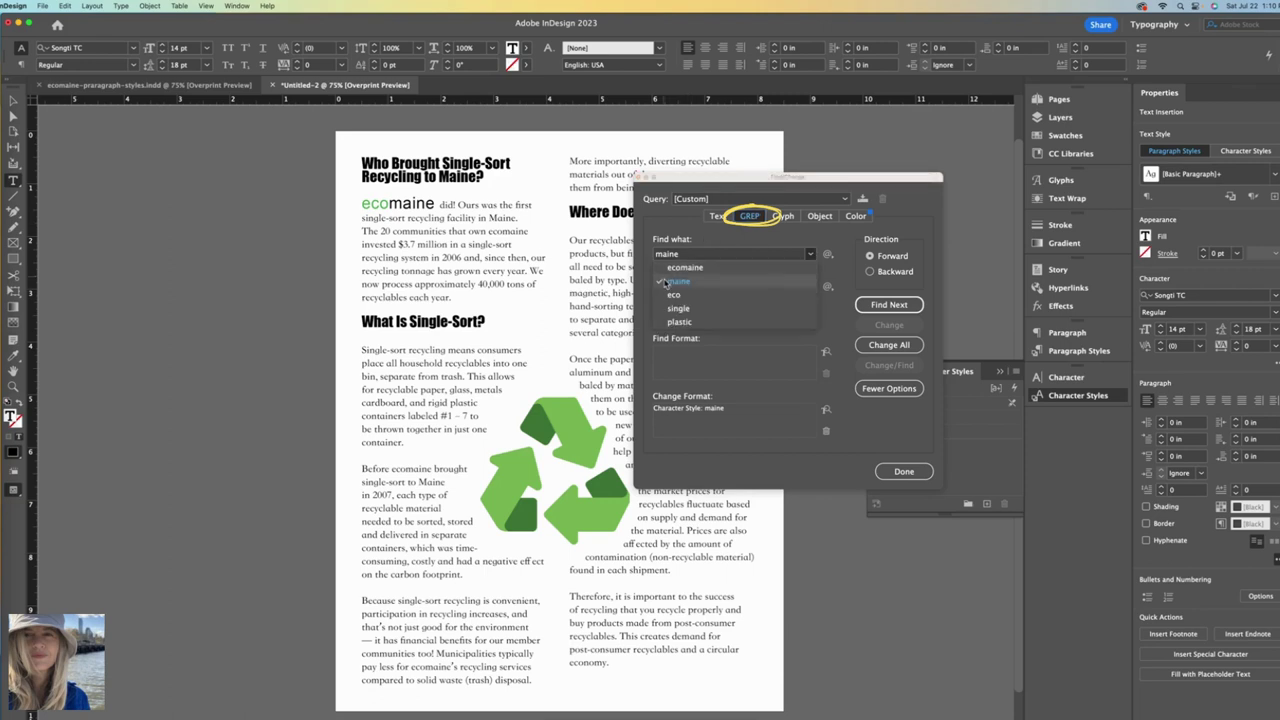
{"action": "left_click", "coordinate": [674, 294]}
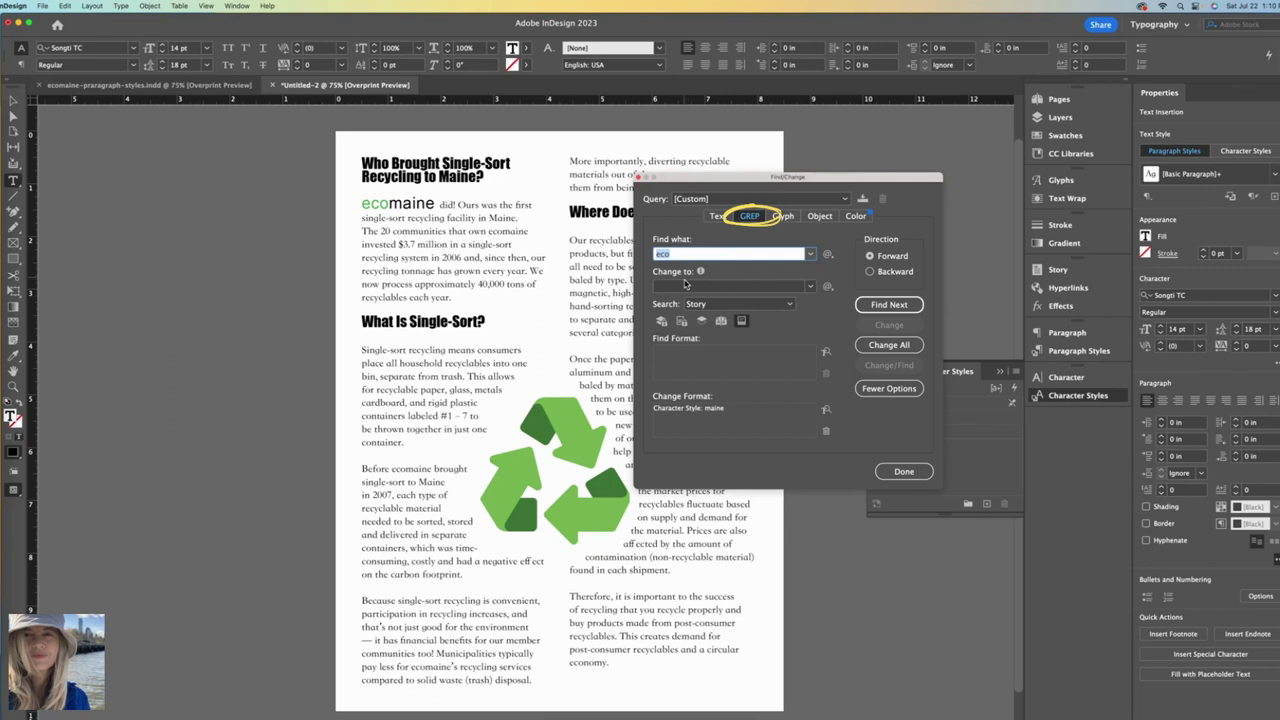
{"action": "left_click", "coordinate": [690, 286]}
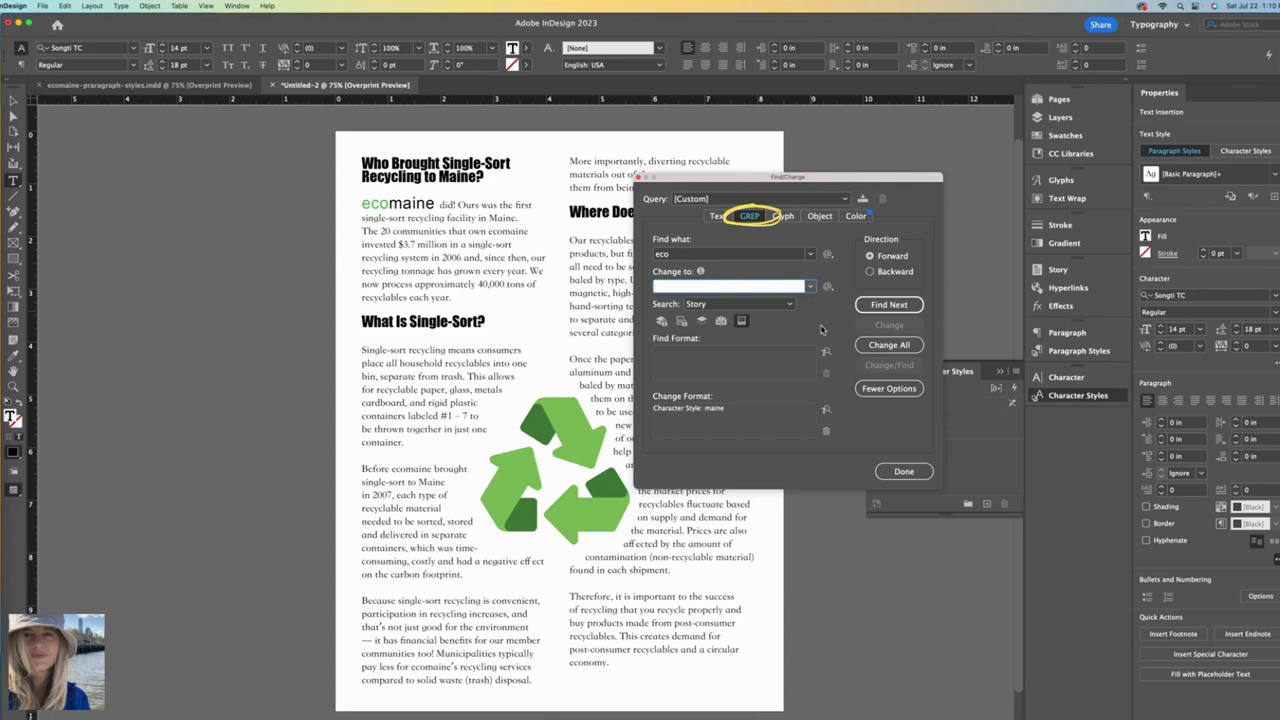
- Set Change Format to the eco character style and change all 7 matches
{"action": "left_click", "coordinate": [825, 410]}
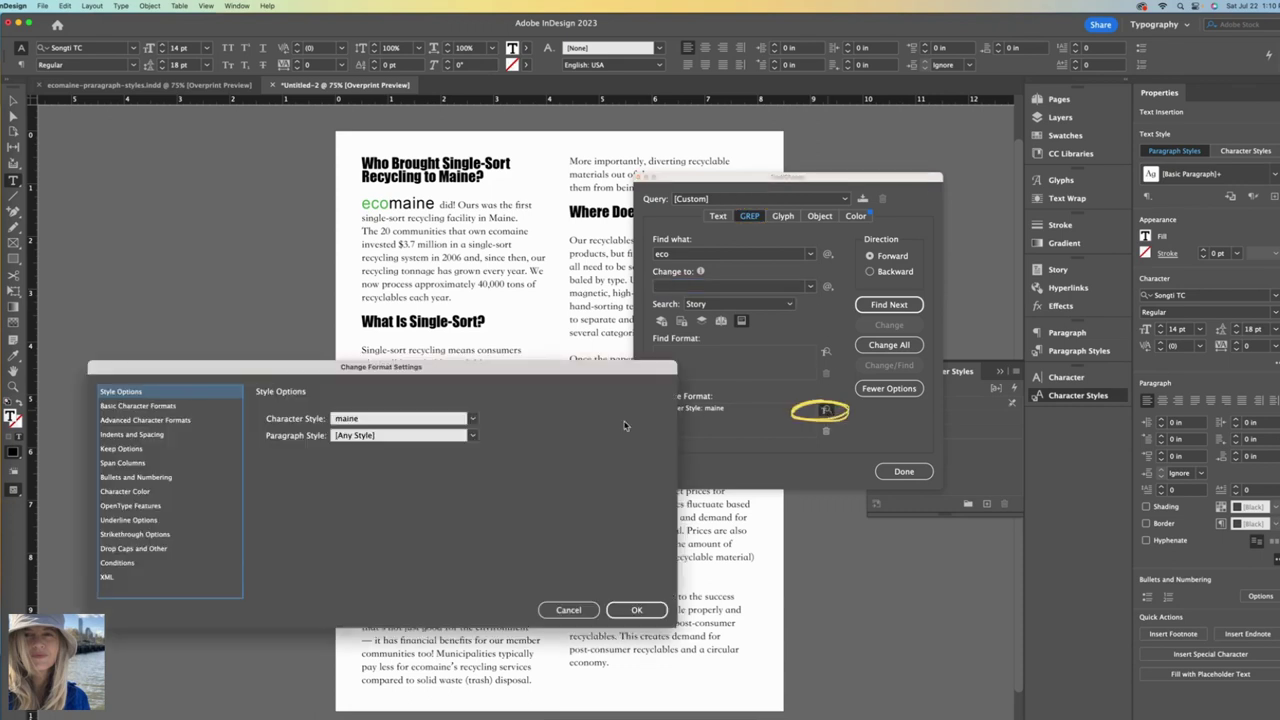
{"action": "left_click", "coordinate": [473, 418]}
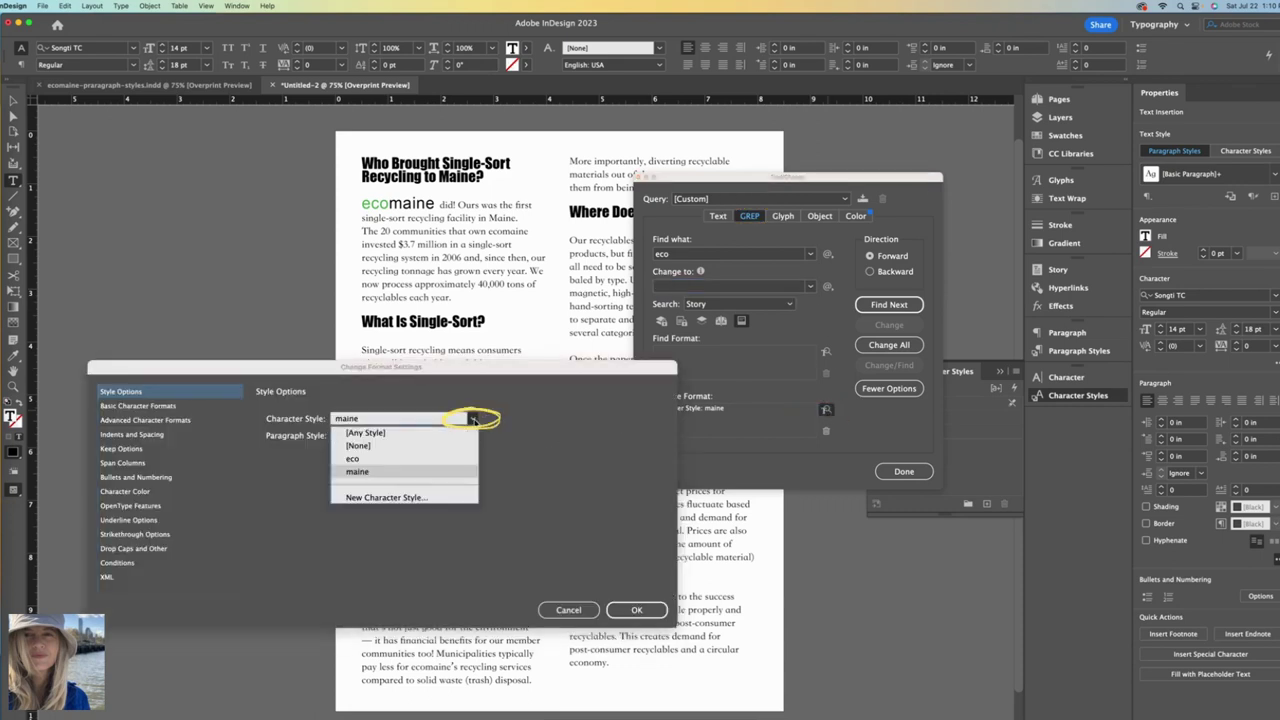
{"action": "left_click", "coordinate": [374, 460]}
{"action": "left_click", "coordinate": [634, 610]}
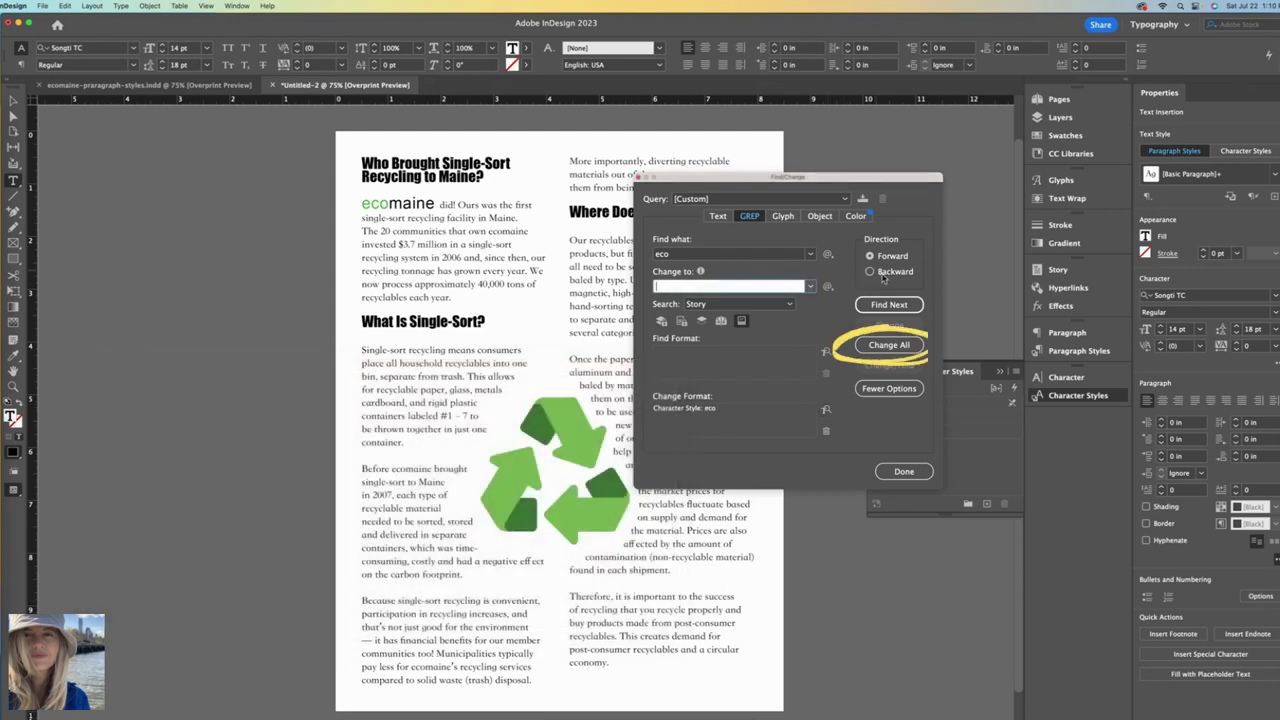
{"action": "left_click", "coordinate": [888, 345]}
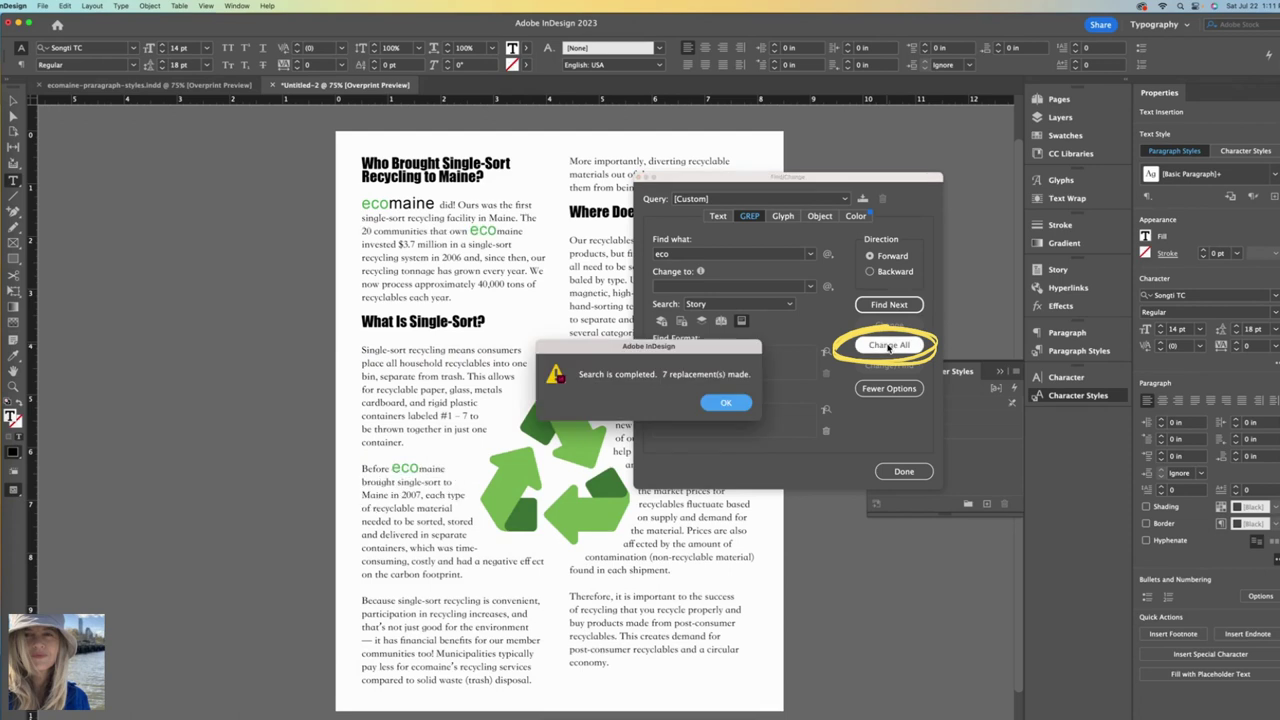
{"action": "left_click", "coordinate": [726, 405]}
{"action": "left_click", "coordinate": [904, 471]}
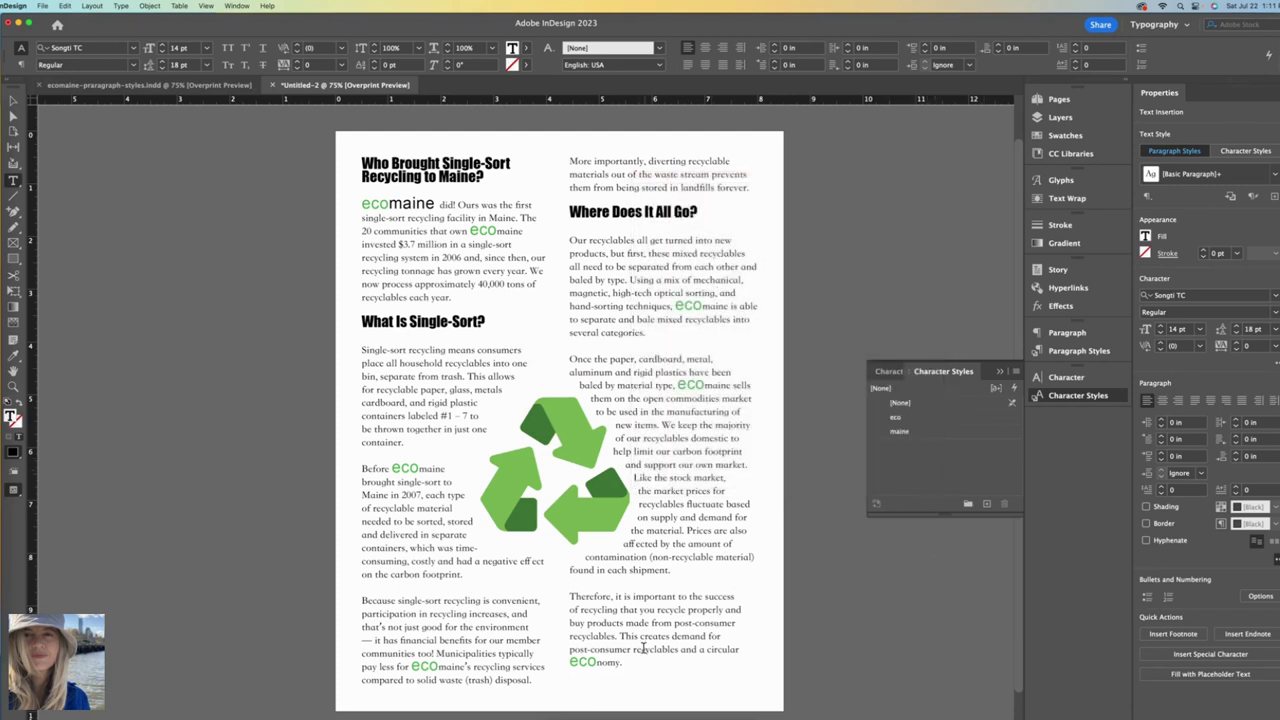
- Apply [None] to the 'eco' in 'economy' to make it plain text
{"action": "left_click_drag", "start_coordinate": [622, 662], "coordinate": [569, 662]}
{"action": "left_click", "coordinate": [596, 662]}
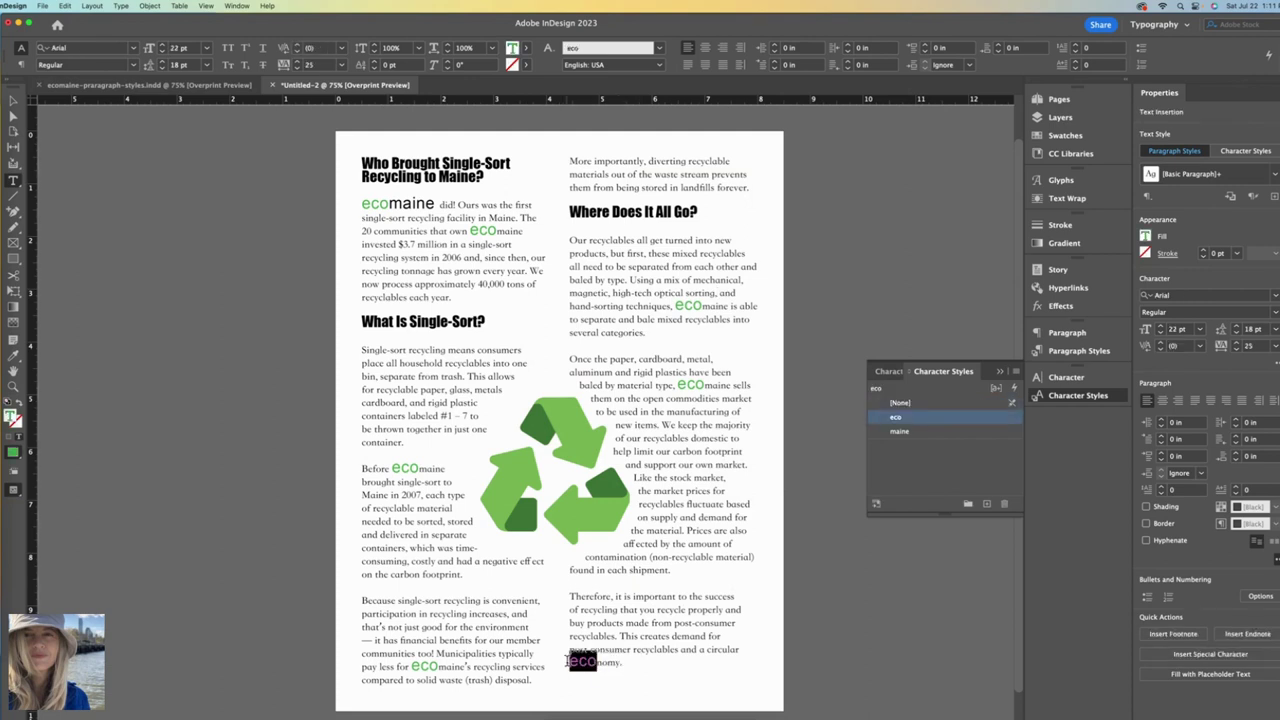
{"action": "left_click", "coordinate": [963, 403]}
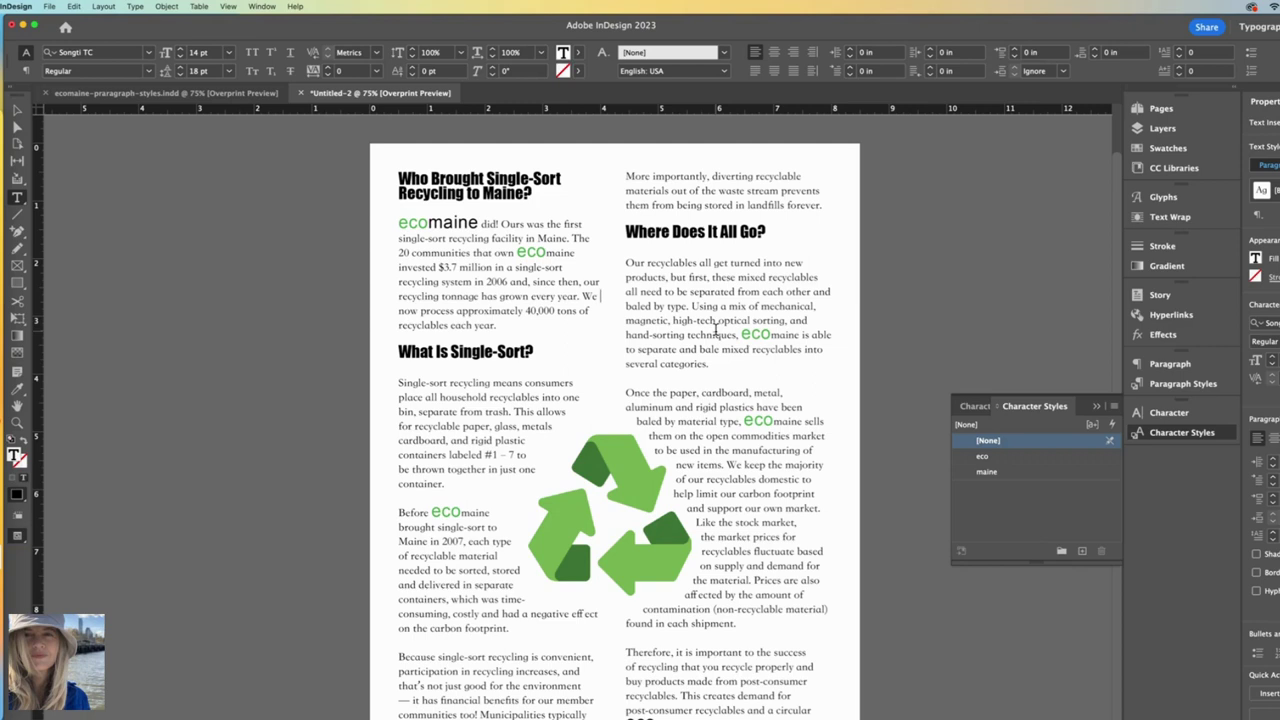
- Use Find/Change to apply the maine character style to all 6 'maine' matches
{"action": "left_click", "coordinate": [74, 7]}
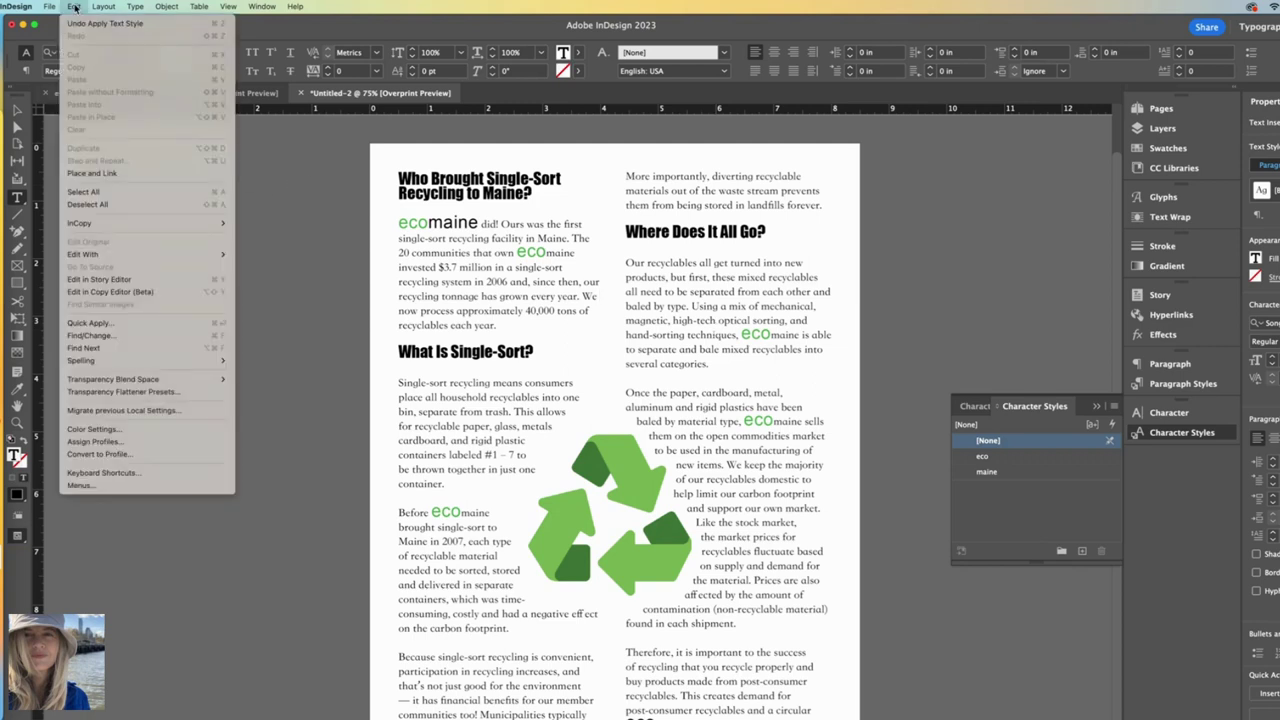
{"action": "left_click", "coordinate": [90, 335]}
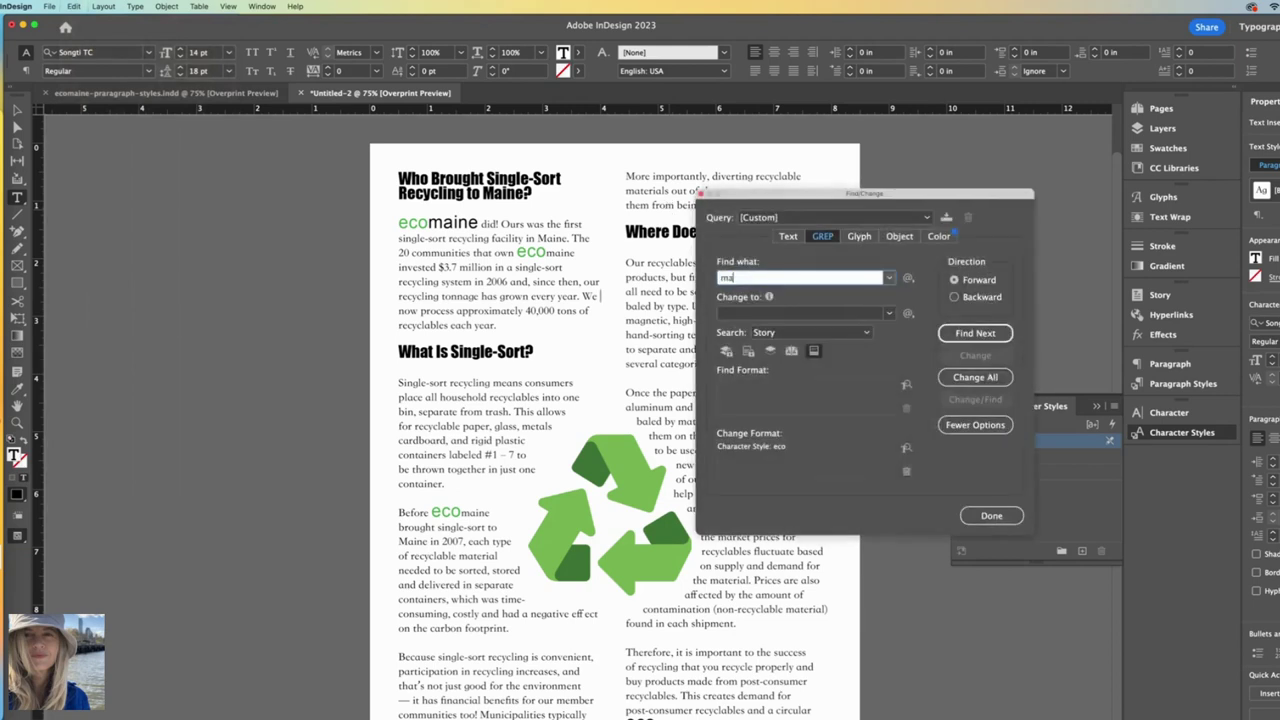
{"action": "left_click", "coordinate": [906, 448]}
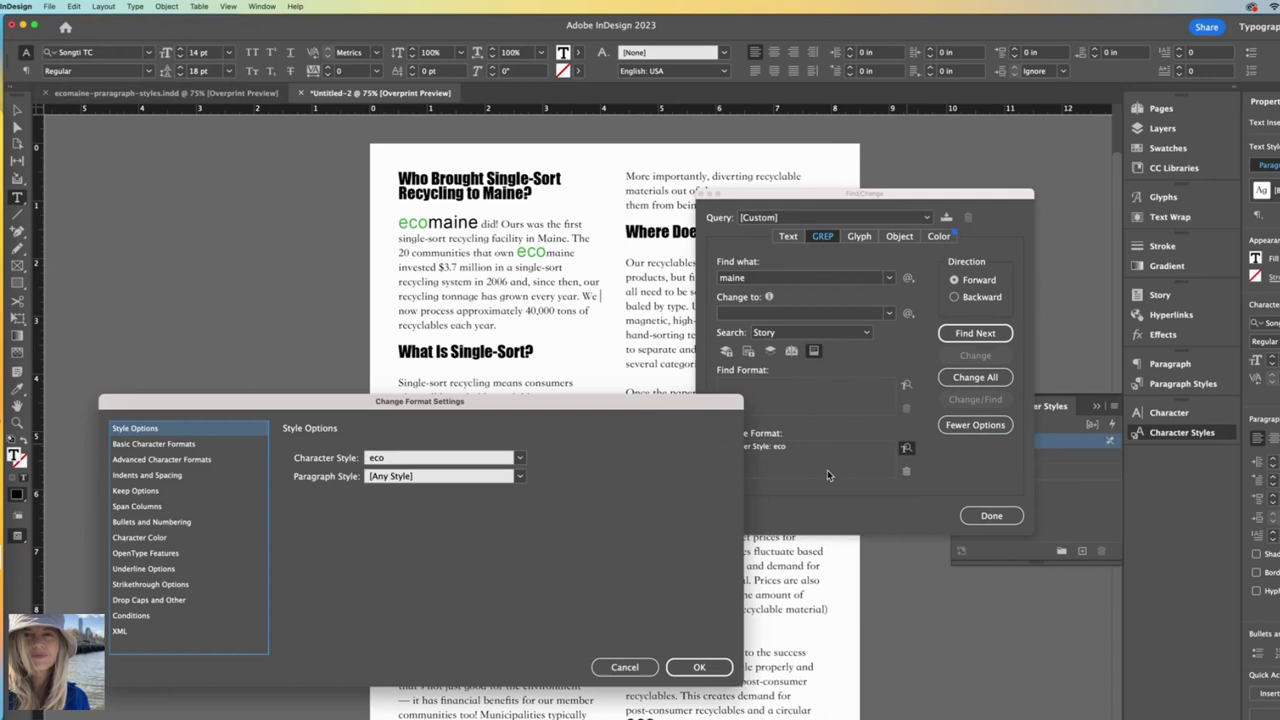
{"action": "left_click", "coordinate": [519, 458]}
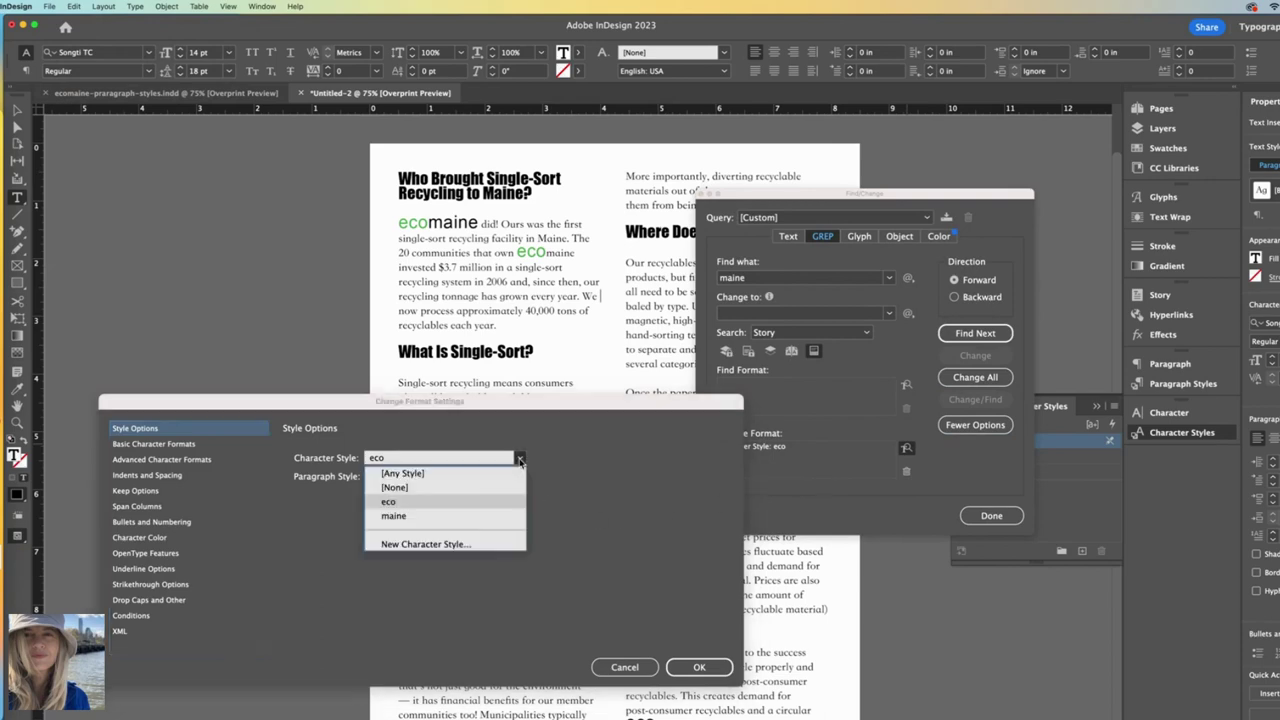
{"action": "left_click", "coordinate": [452, 516]}
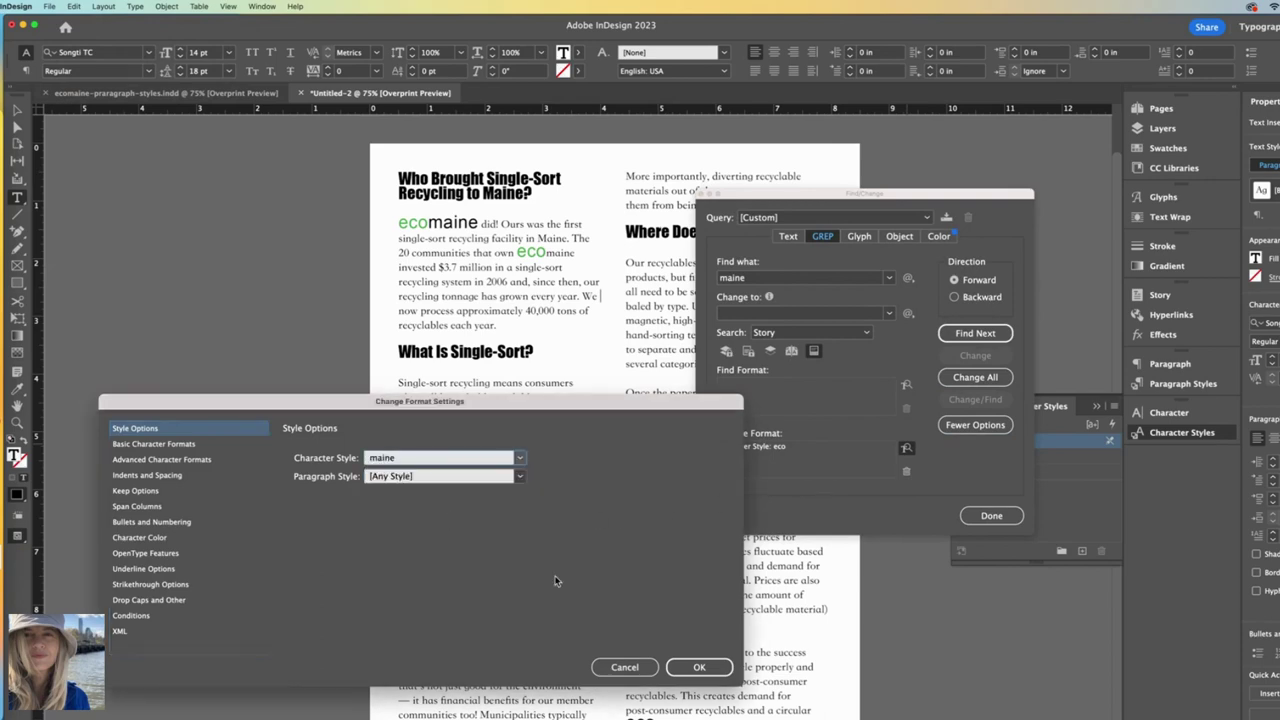
{"action": "left_click", "coordinate": [700, 668]}
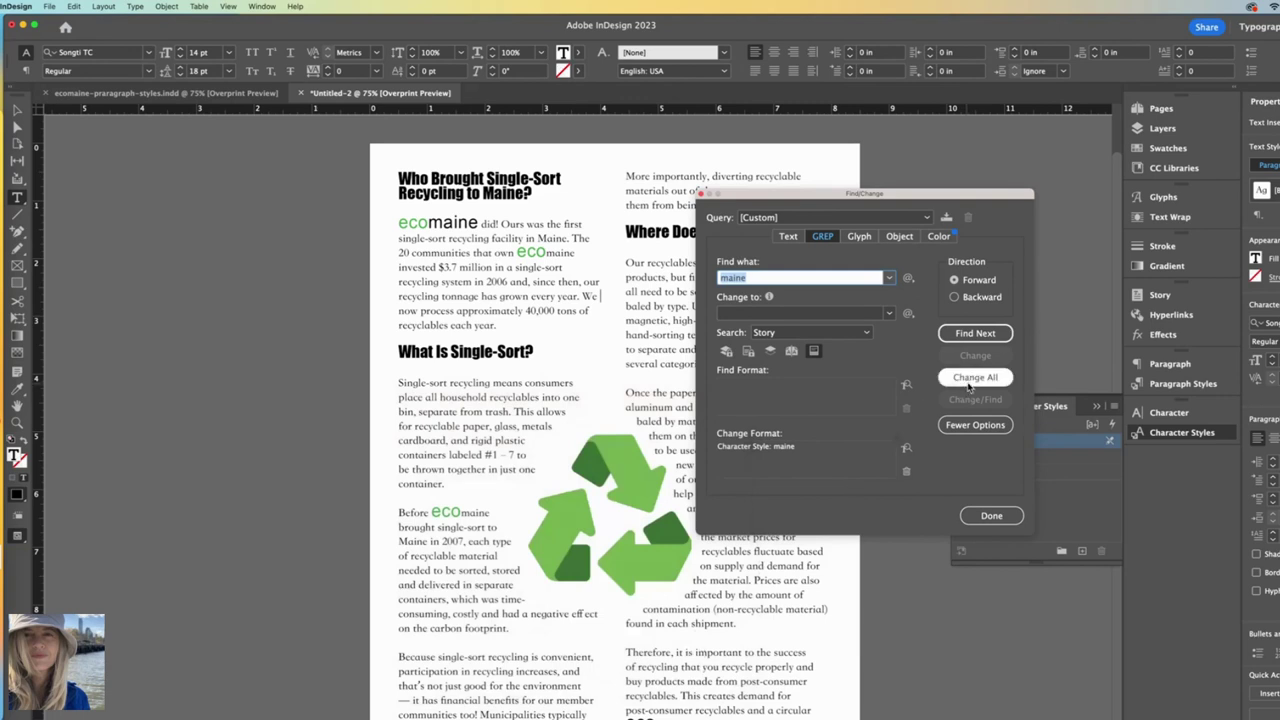
{"action": "left_click", "coordinate": [968, 382]}
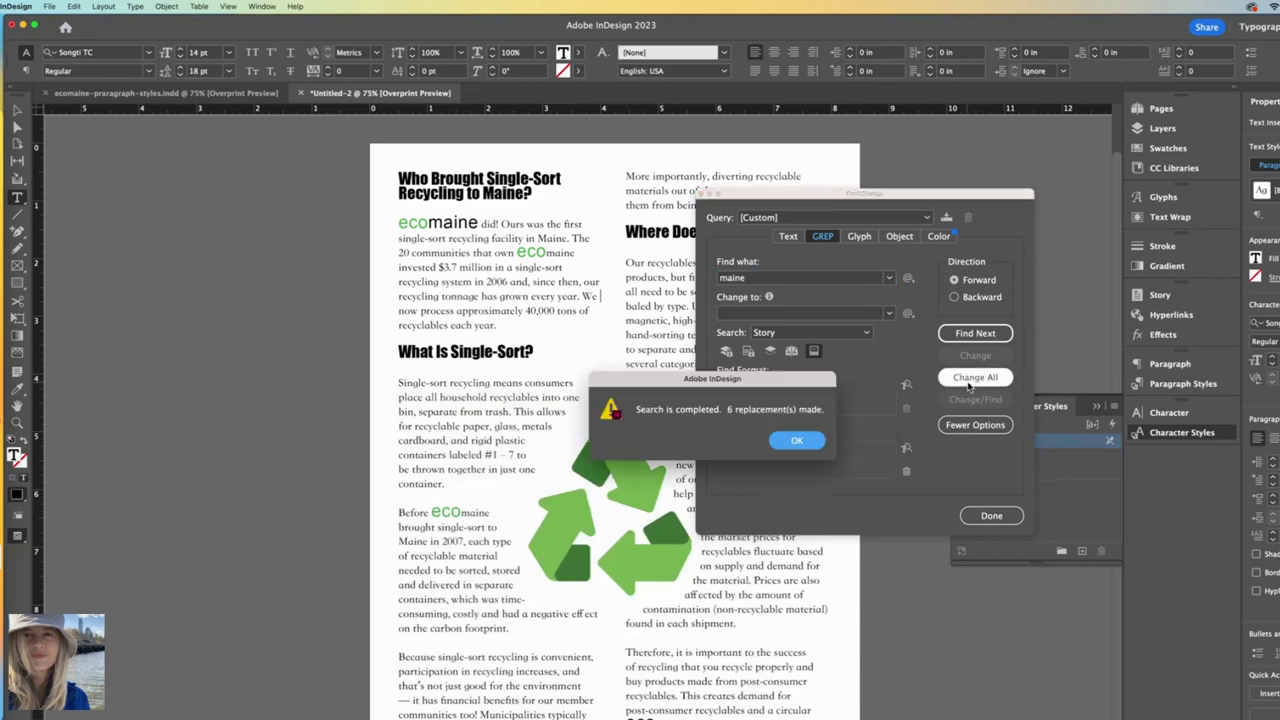
{"action": "left_click", "coordinate": [797, 442]}
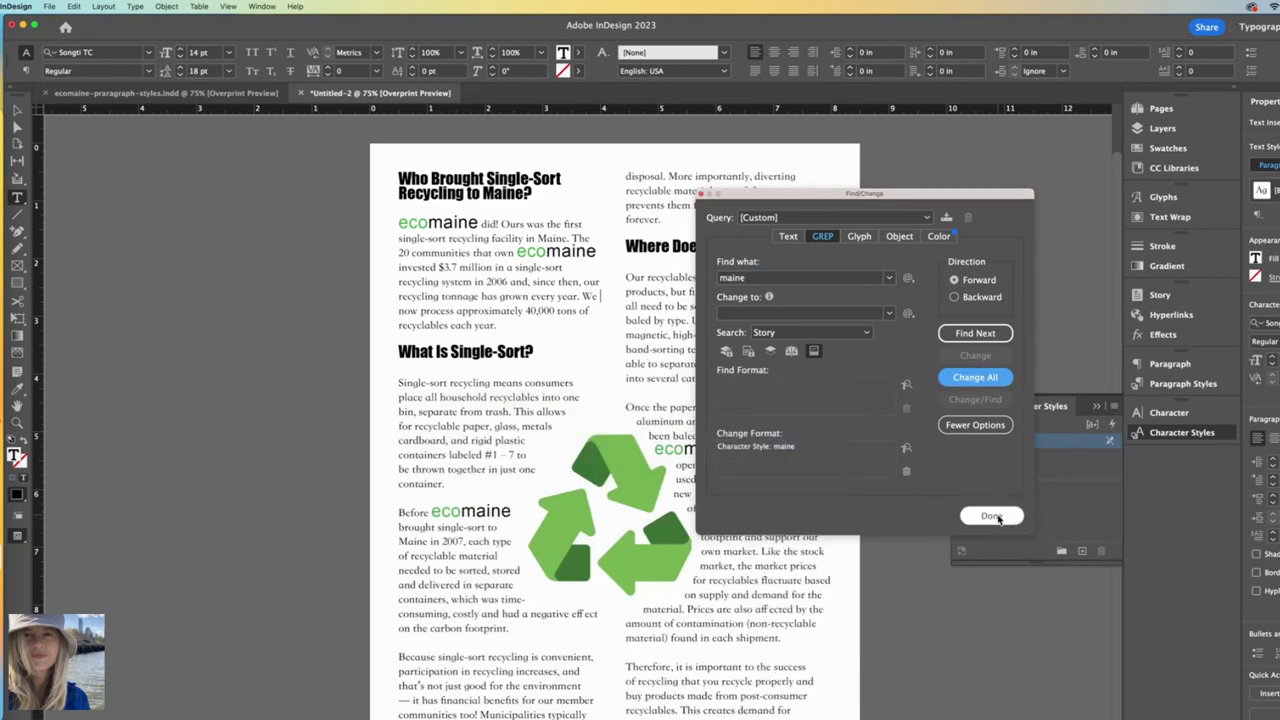
{"action": "left_click", "coordinate": [994, 515]}
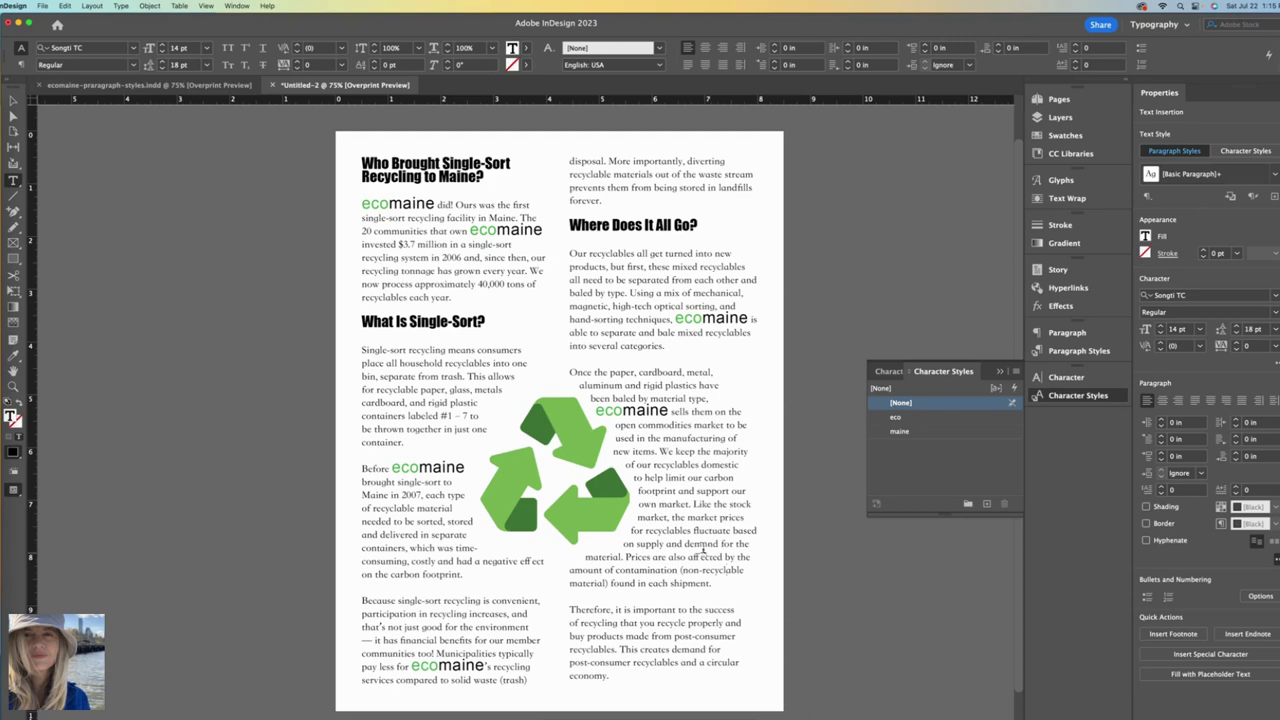
- Lower the eco character style's size from 22 pt to 17 pt
{"action": "left_click", "coordinate": [977, 485]}
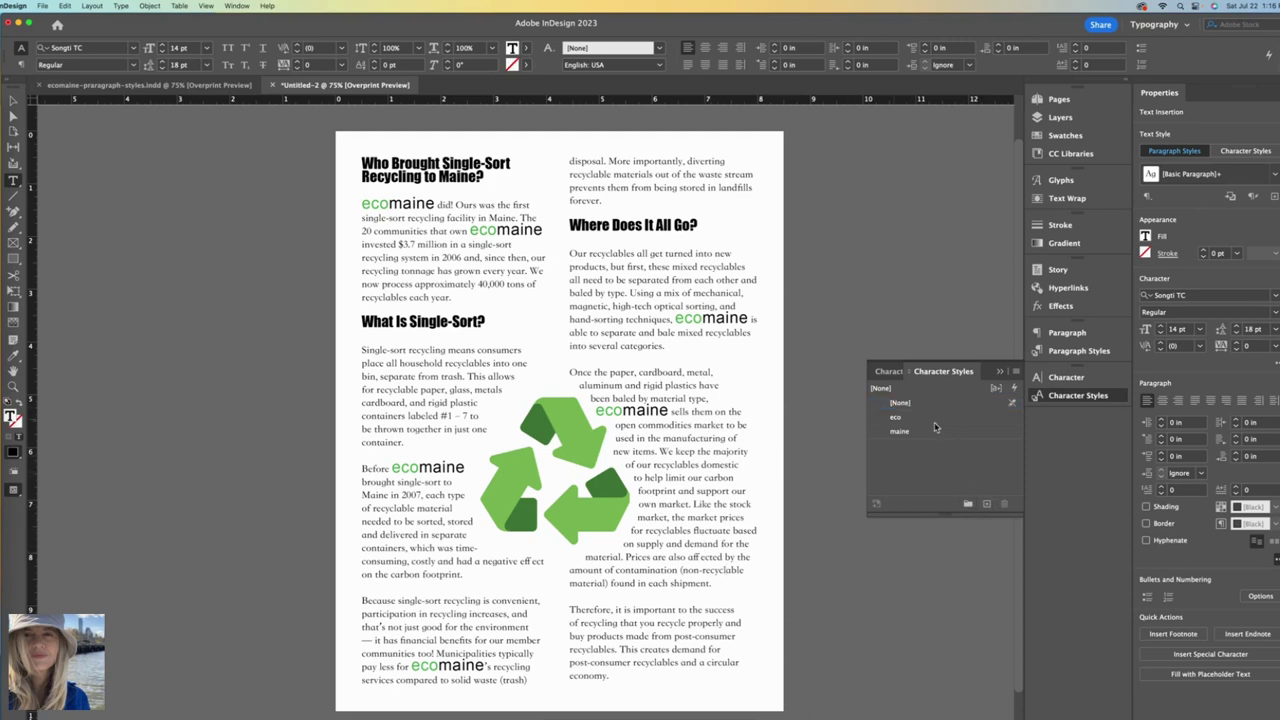
{"action": "double_click", "coordinate": [992, 421]}
{"action": "left_click", "coordinate": [651, 181]}
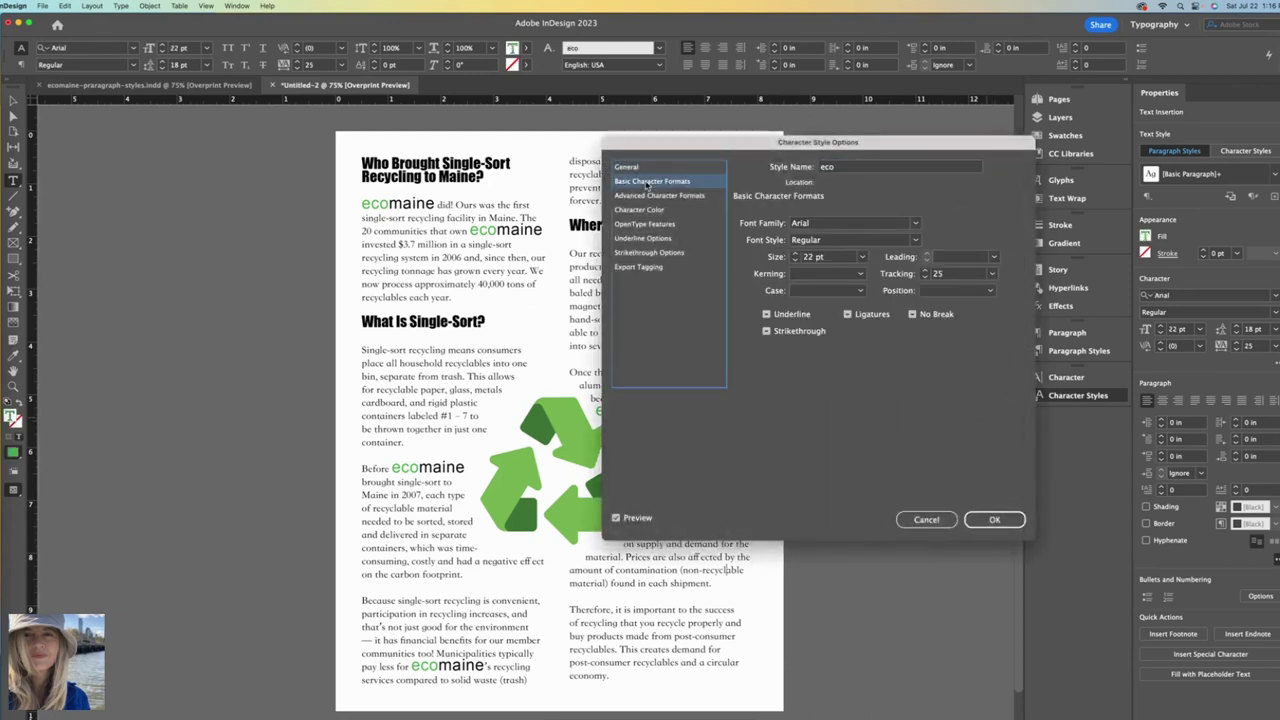
{"action": "left_click", "coordinate": [796, 260]}
{"action": "left_click", "coordinate": [796, 260]}
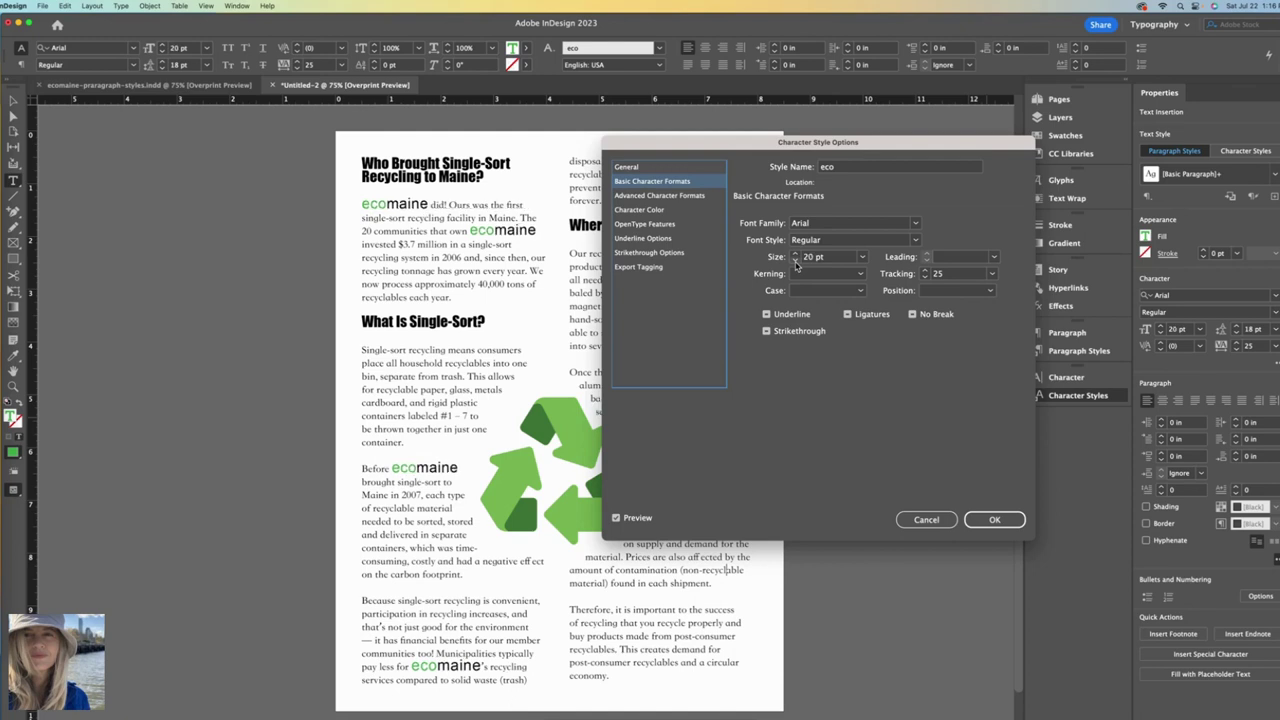
{"action": "left_click", "coordinate": [796, 260]}
{"action": "left_click", "coordinate": [796, 260]}
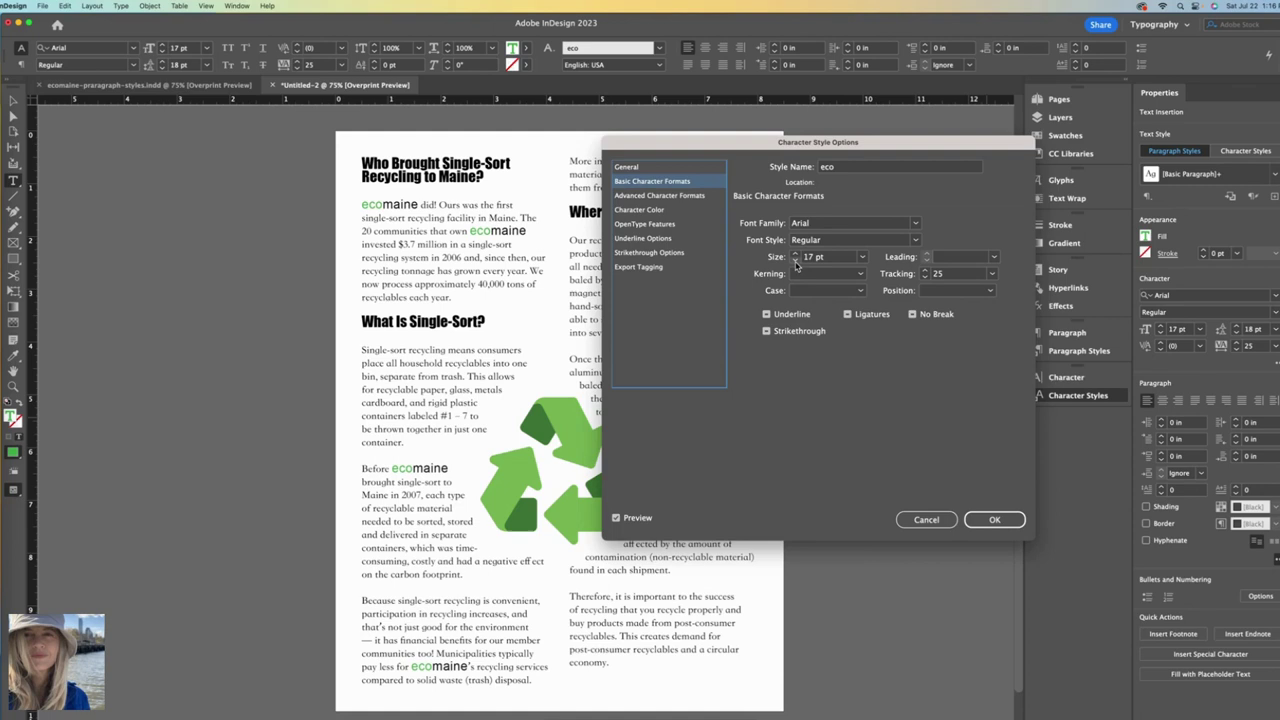
{"action": "left_click", "coordinate": [992, 519]}
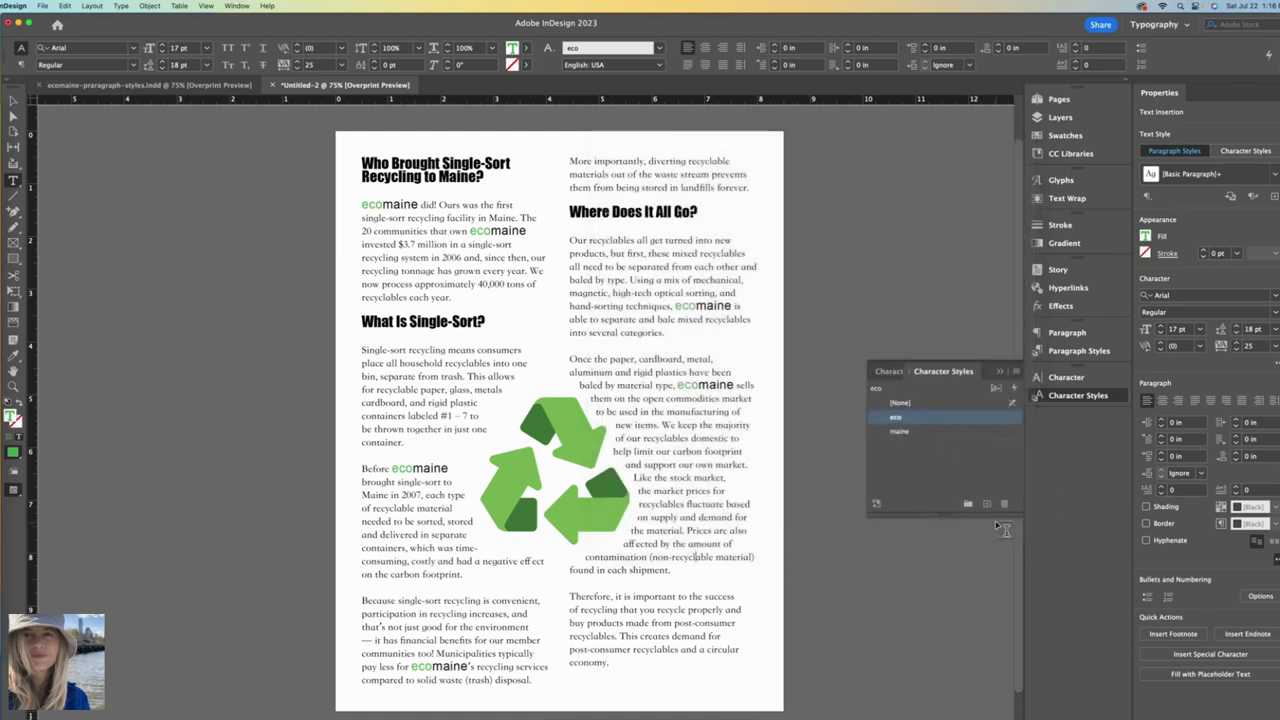
{"action": "left_click", "coordinate": [897, 471]}
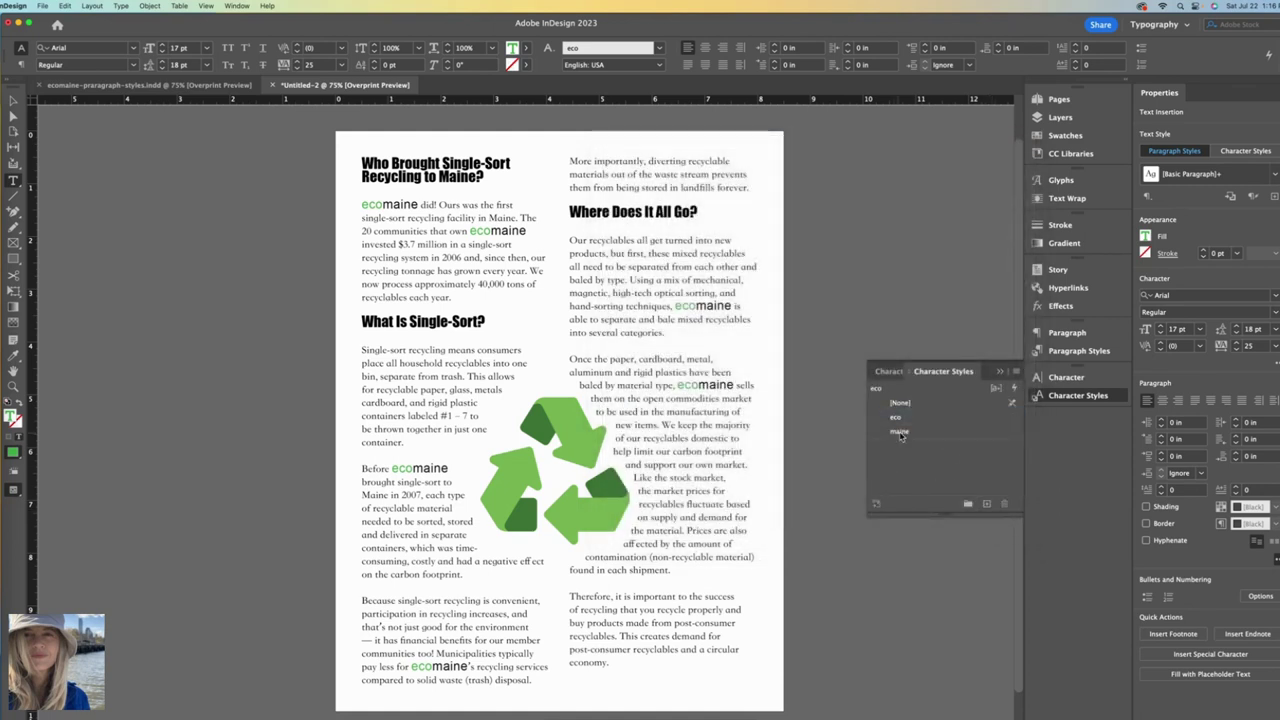